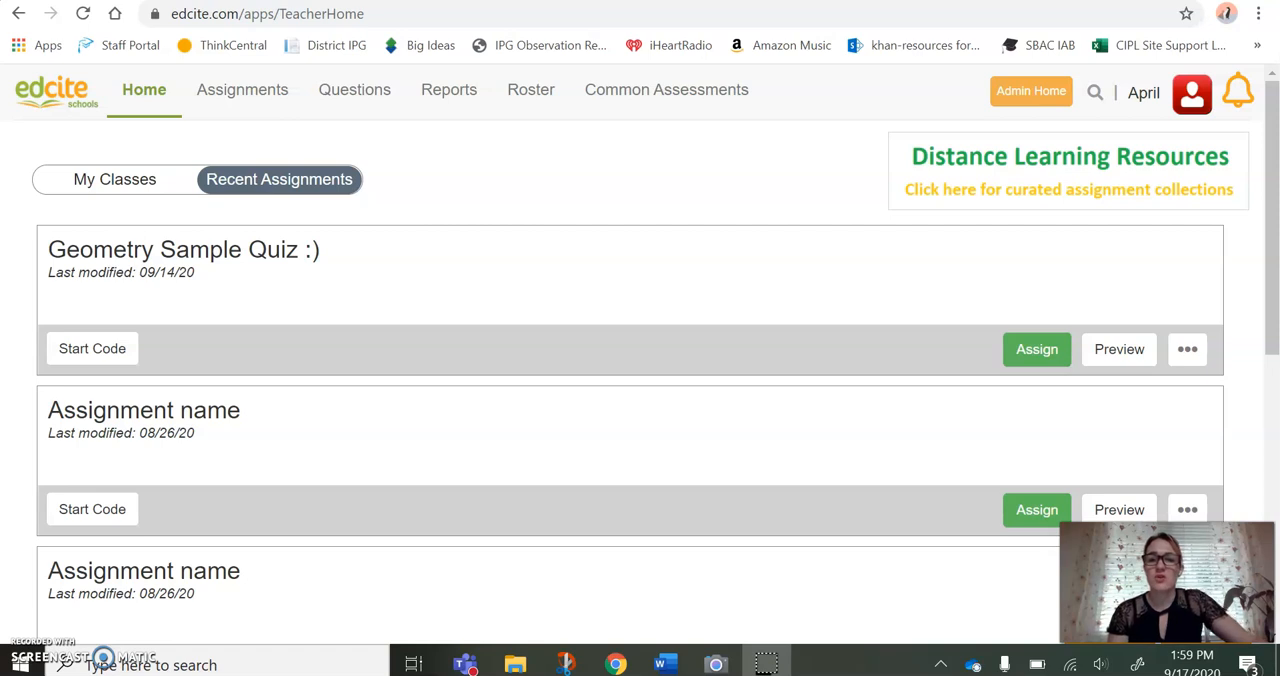
Open the page for creating a new question and filter the question types by subject
{"action": "left_click", "coordinate": [370, 94]}
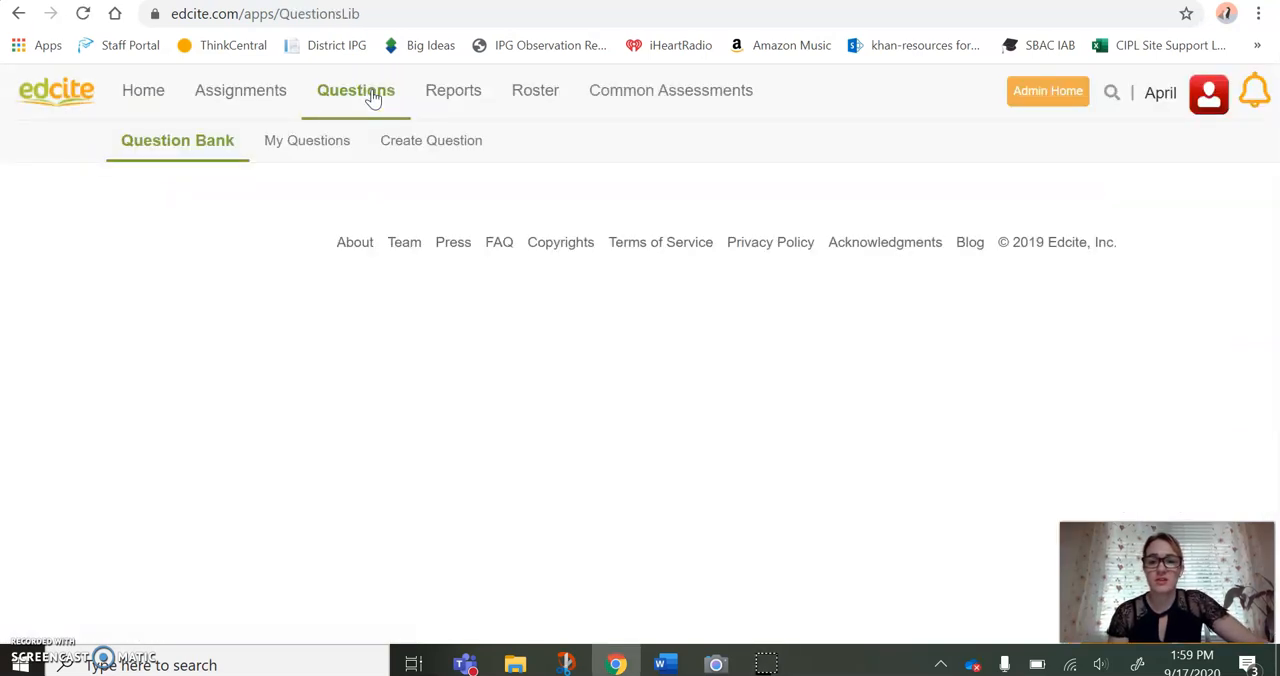
{"action": "left_click", "coordinate": [417, 147]}
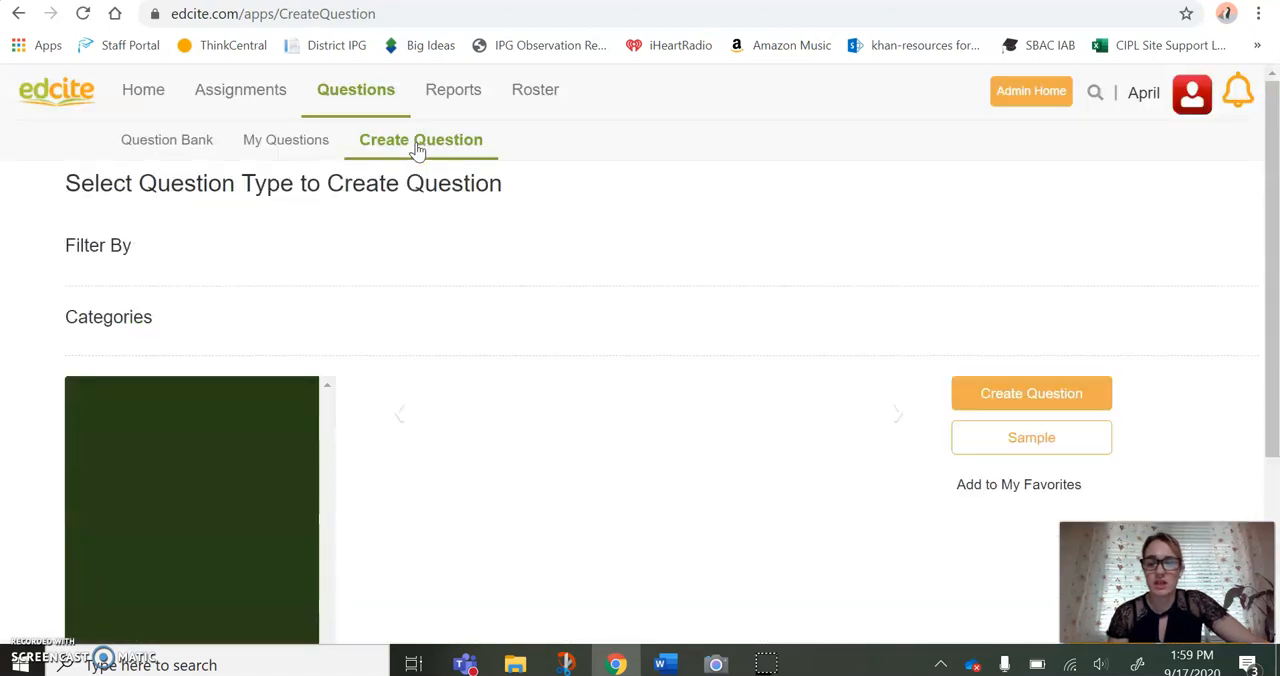
{"action": "left_click", "coordinate": [394, 264]}
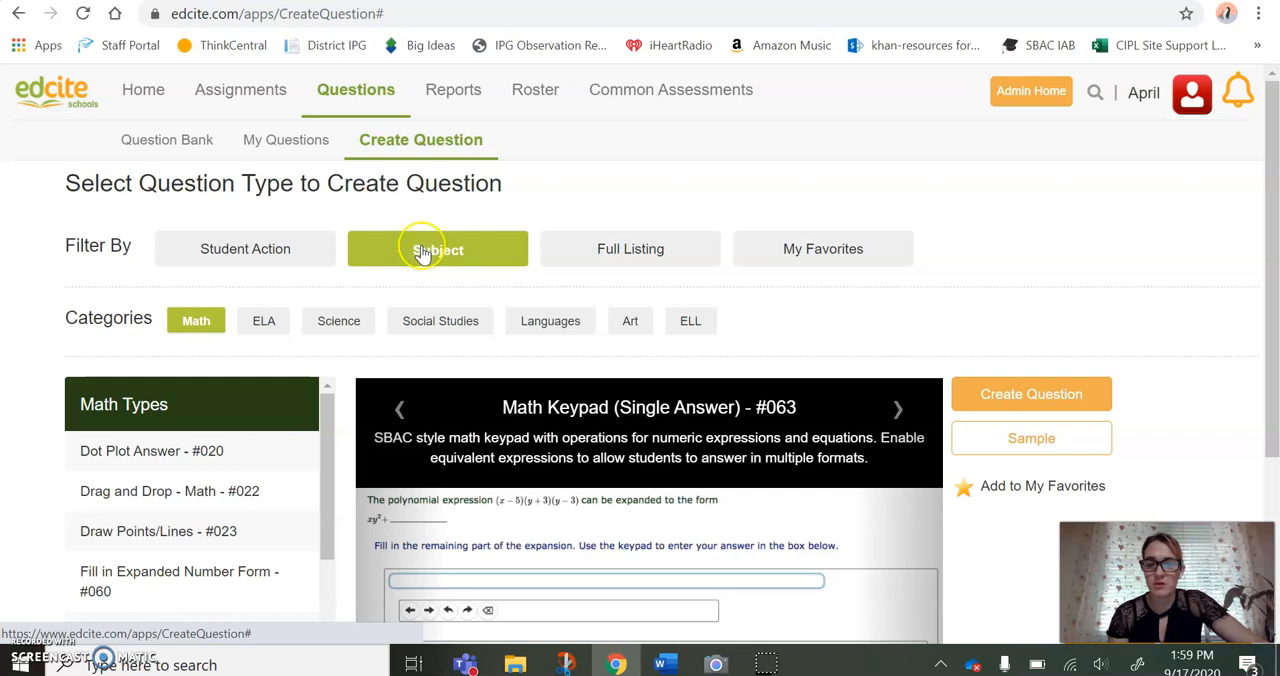
Choose the Math question type Randomized Numeric Response - #068 and create a question from it
{"action": "scroll", "coordinate": [286, 424], "scroll_direction": "down", "scroll_amount": 3}
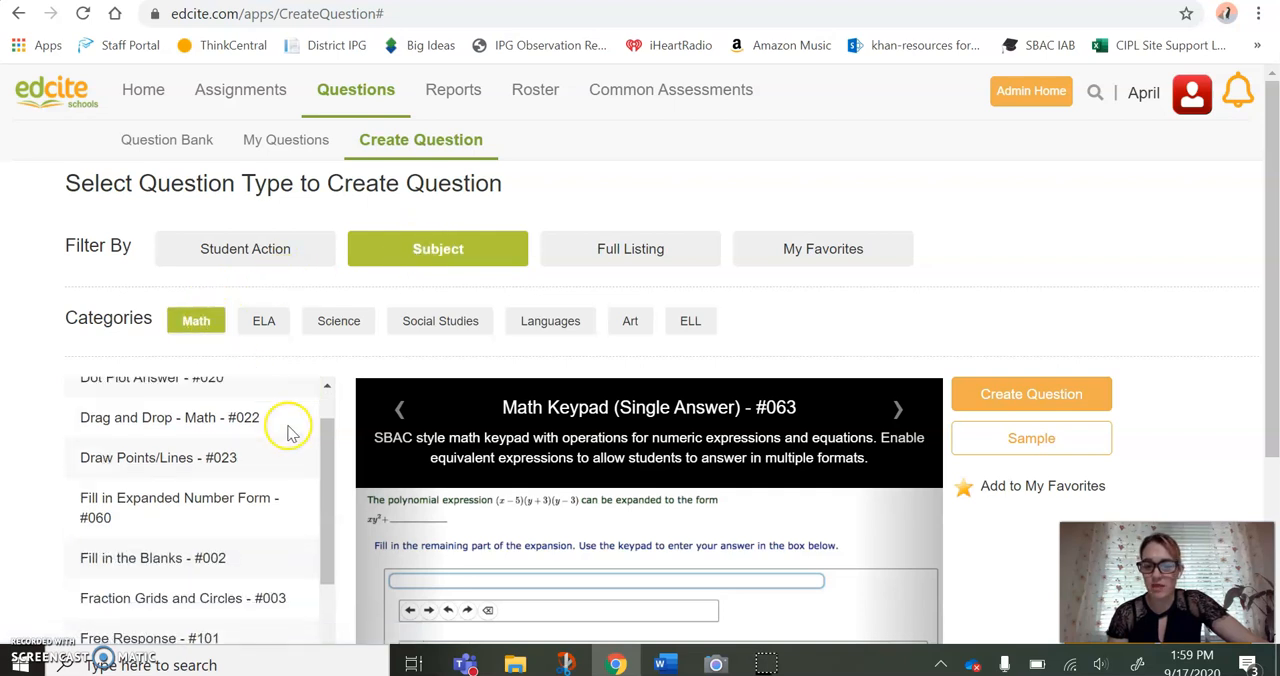
{"action": "scroll", "coordinate": [286, 436], "scroll_direction": "down", "scroll_amount": 5}
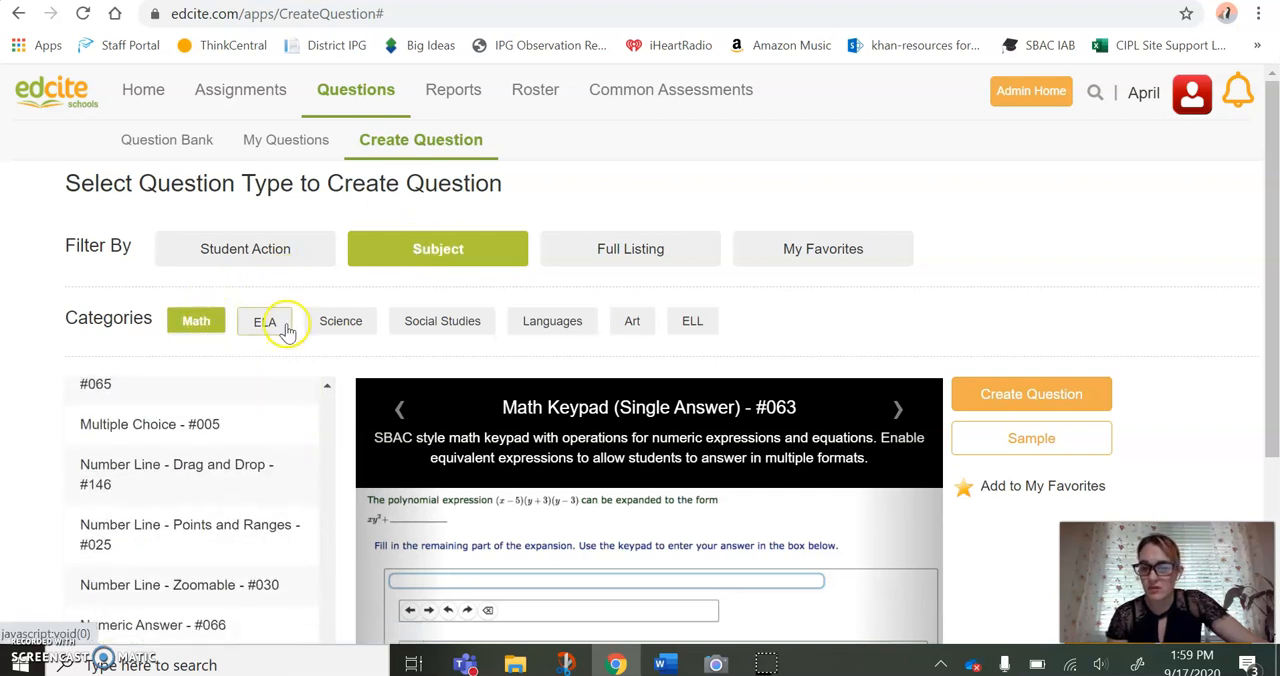
{"action": "scroll", "coordinate": [288, 455], "scroll_direction": "up", "scroll_amount": 2}
{"action": "scroll", "coordinate": [286, 450], "scroll_direction": "down", "scroll_amount": 3}
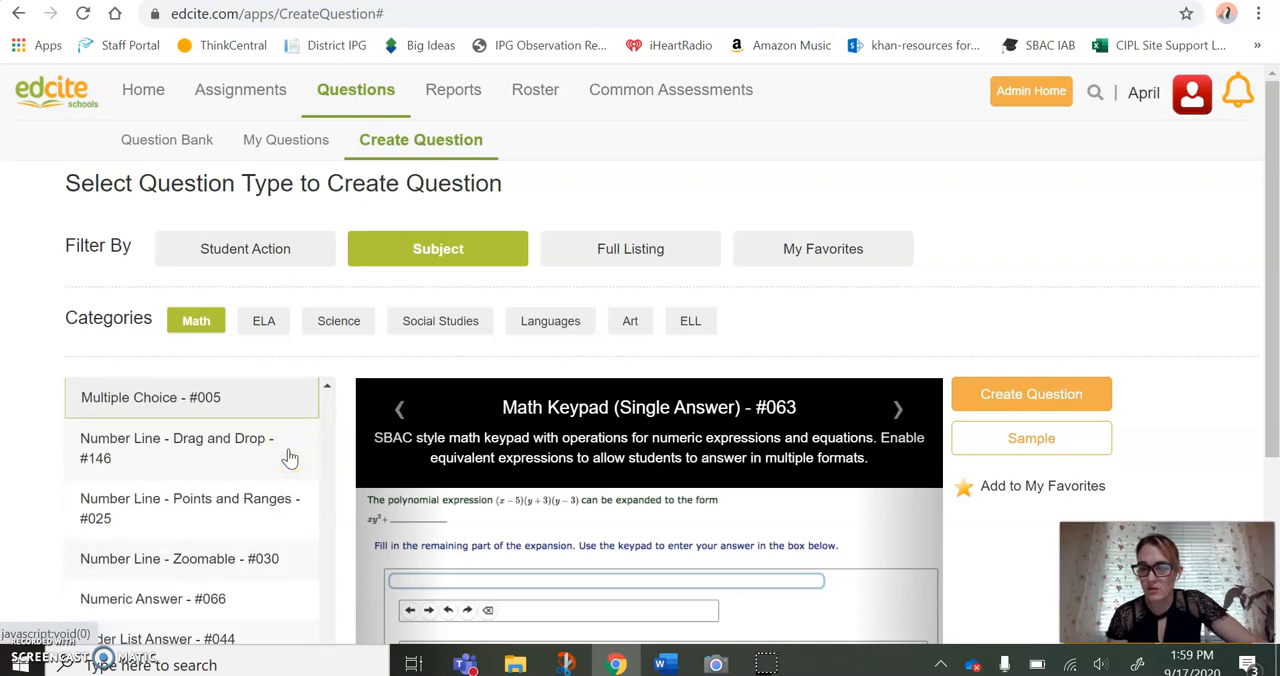
{"action": "scroll", "coordinate": [265, 447], "scroll_direction": "down", "scroll_amount": 3}
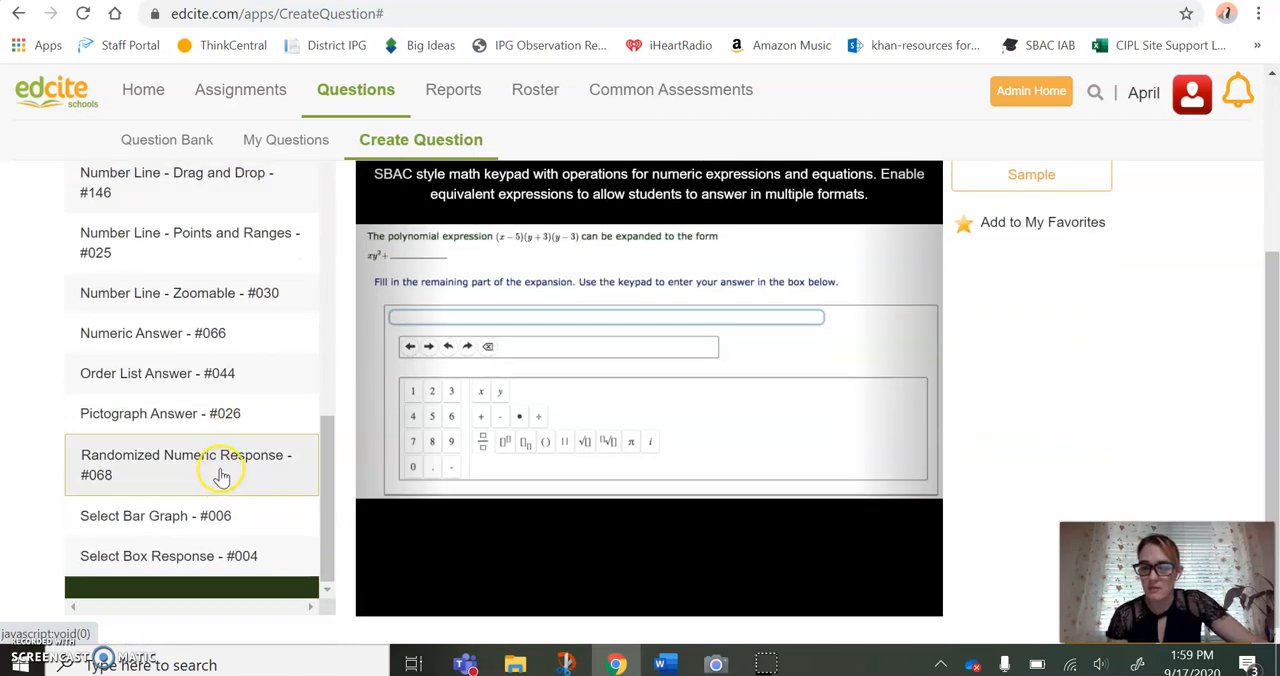
{"action": "left_click", "coordinate": [221, 477]}
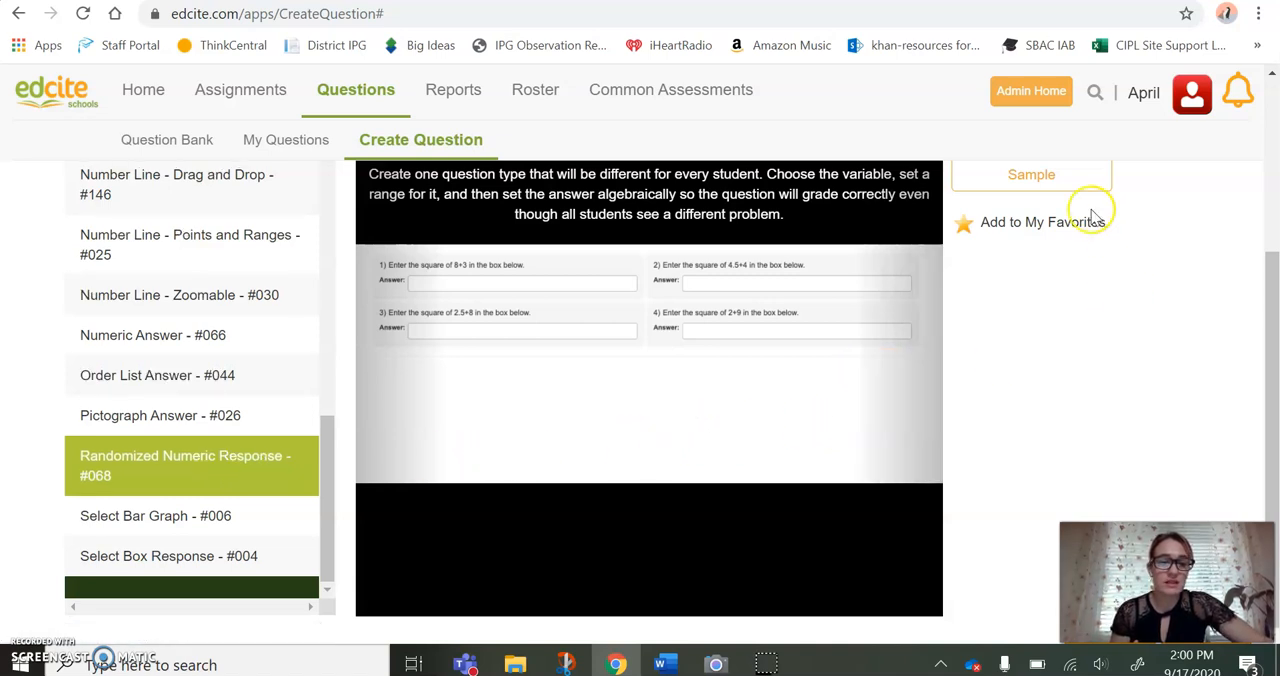
{"action": "scroll", "coordinate": [1032, 245], "scroll_direction": "up", "scroll_amount": 2}
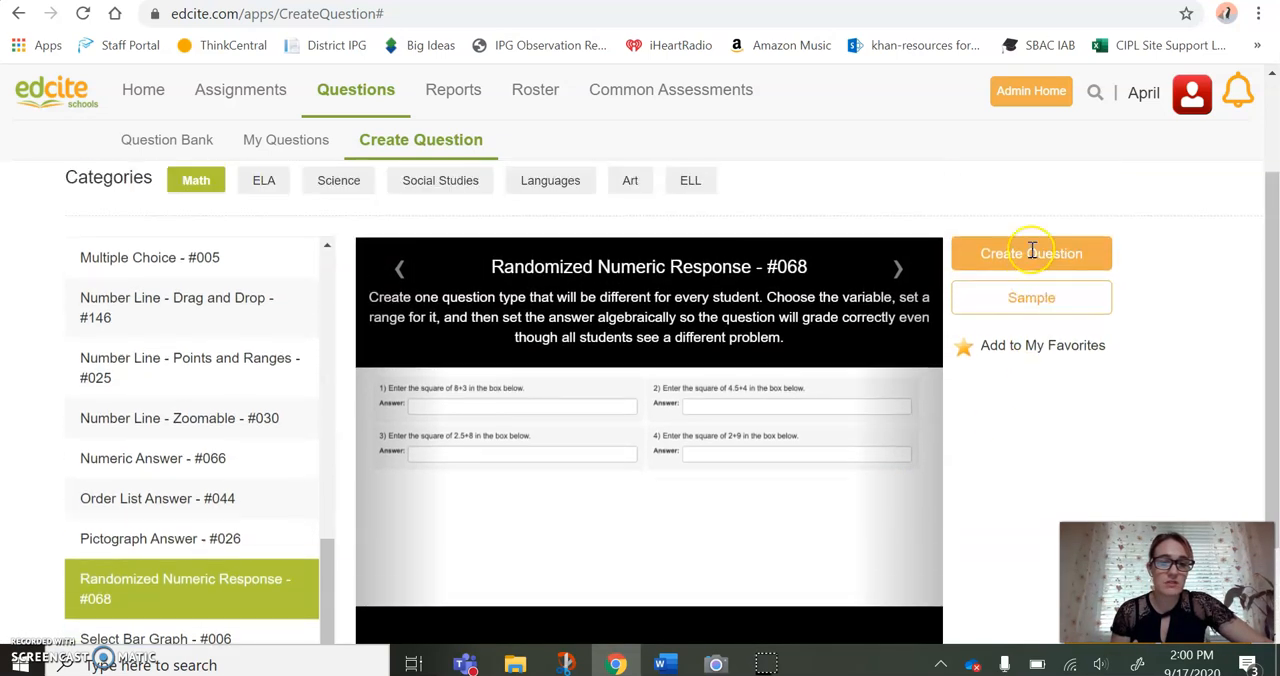
{"action": "left_click", "coordinate": [1028, 262]}
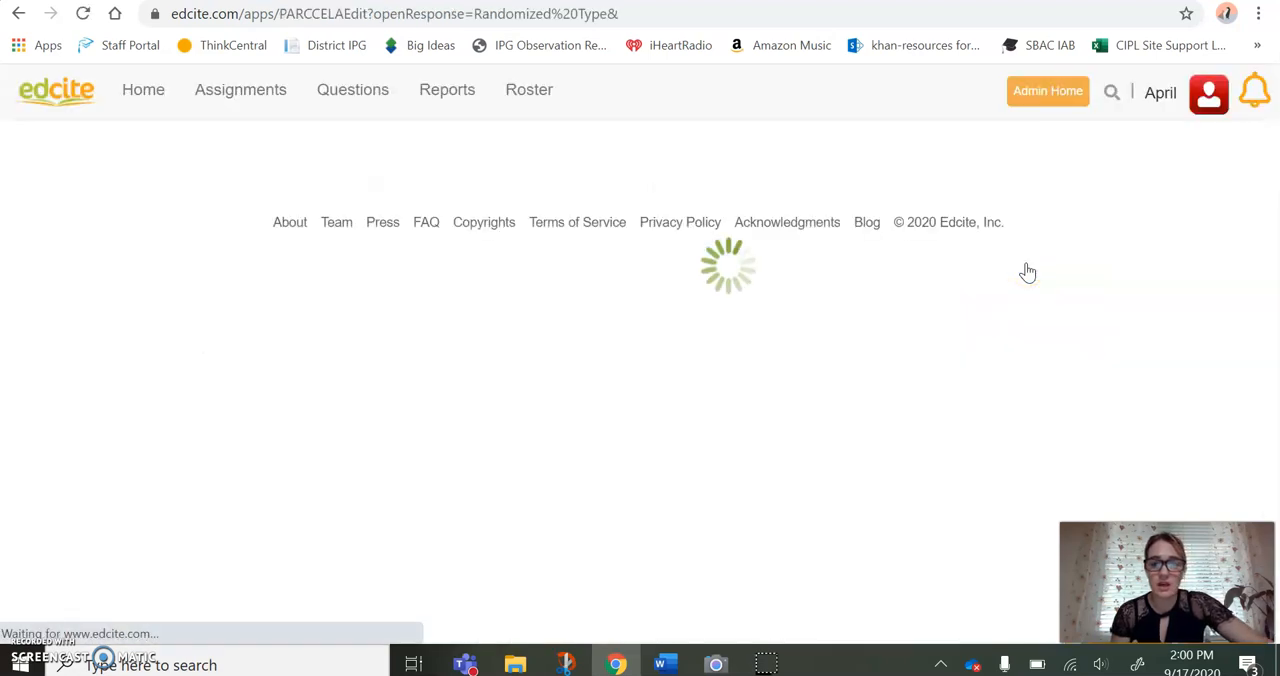
Replace the sample question text with "Find the complement of a ${a} degree angle."
{"action": "scroll", "coordinate": [891, 266], "scroll_direction": "down", "scroll_amount": 1}
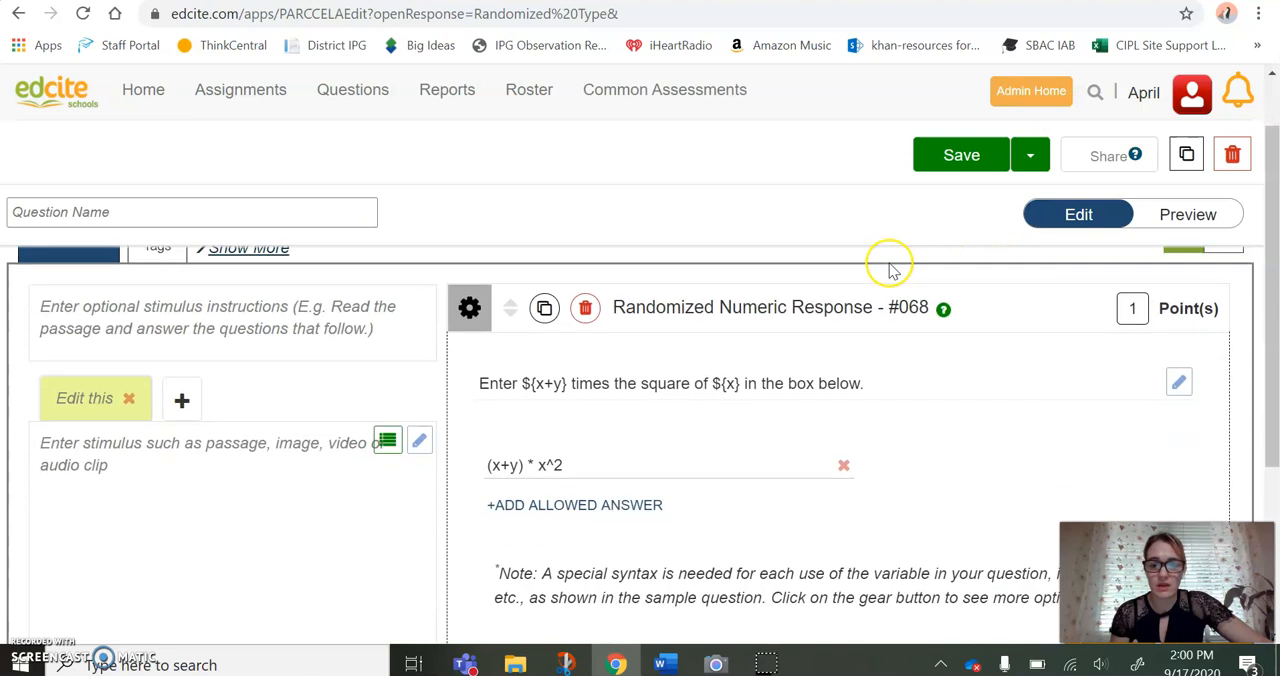
{"action": "left_click_drag", "start_coordinate": [868, 342], "coordinate": [470, 338]}
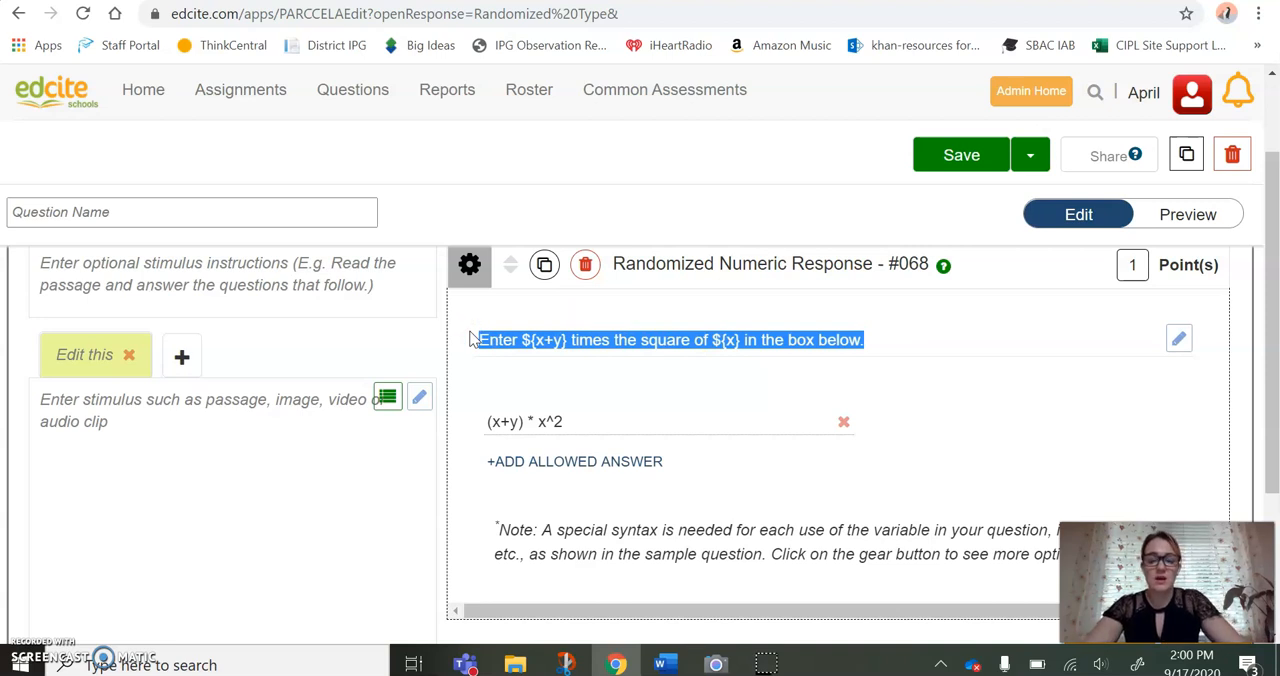
{"action": "type", "text": "Find "}
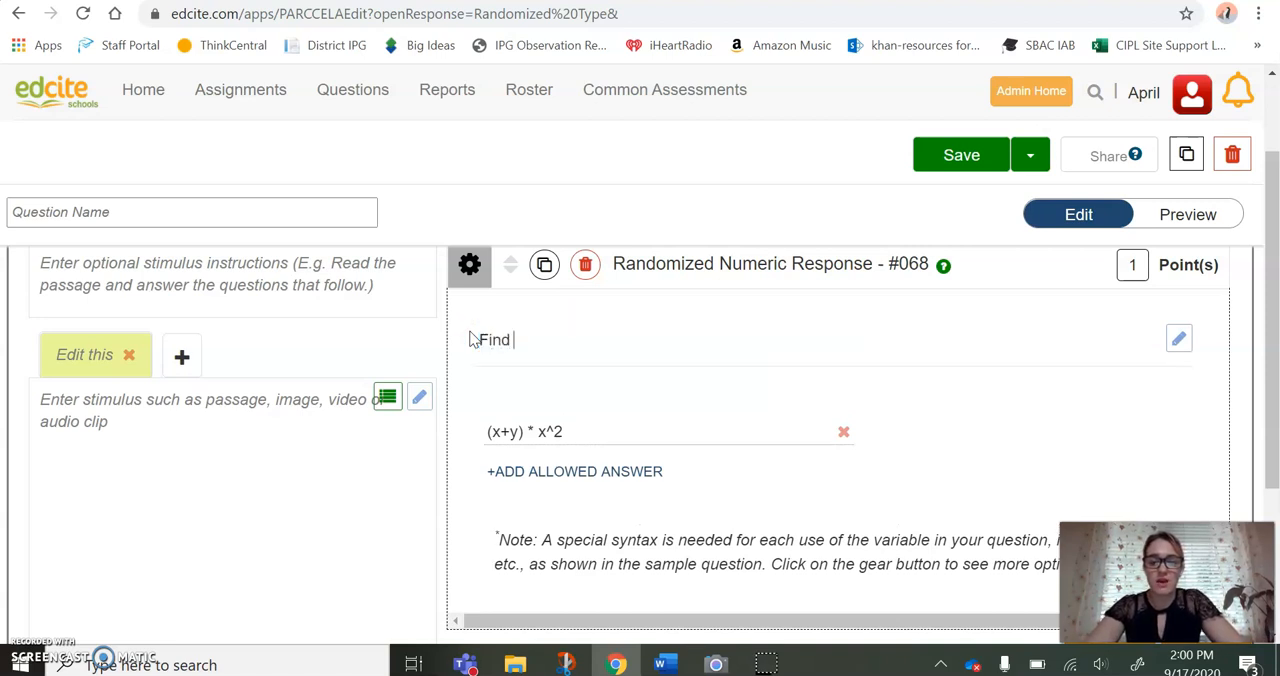
{"action": "type", "text": "the comple"}
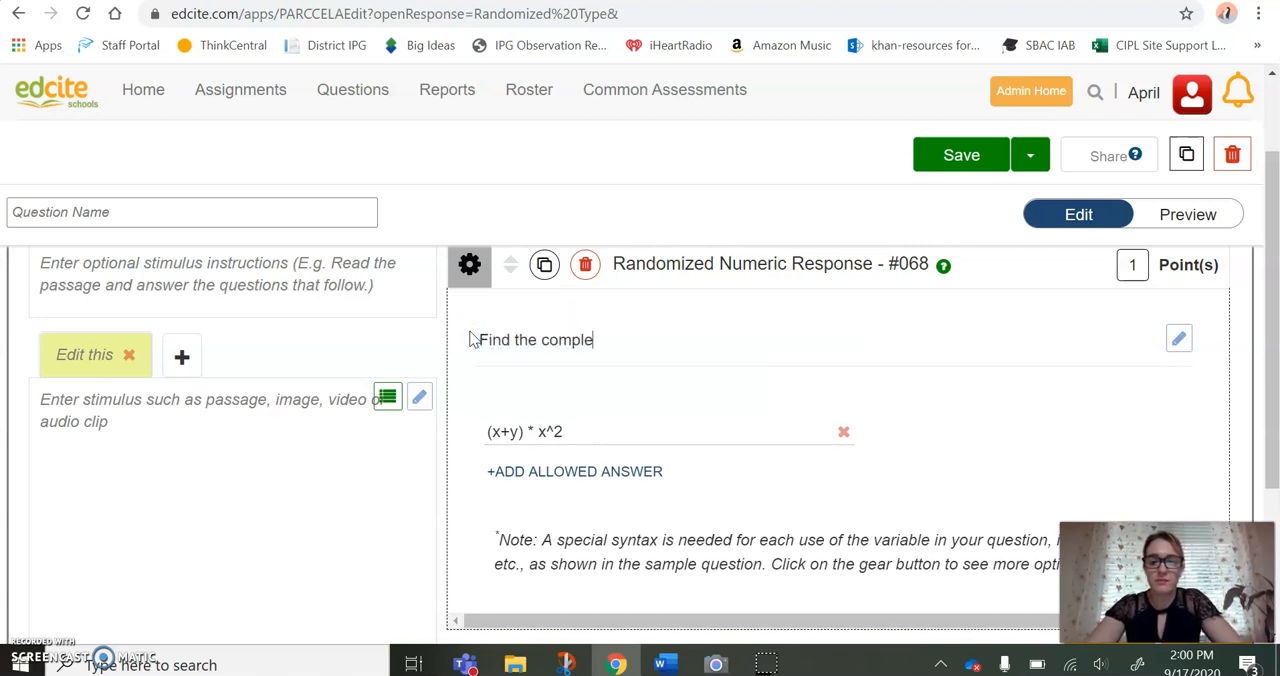
{"action": "type", "text": "ment of a"}
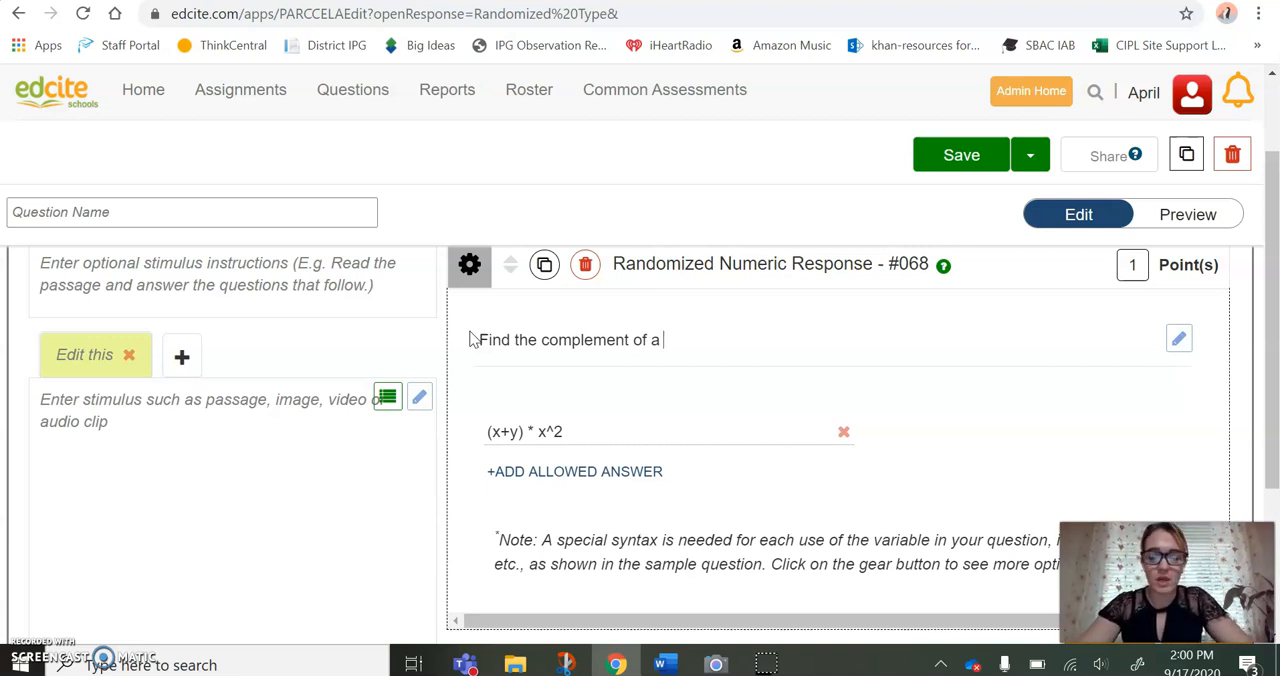
{"action": "type", "text": "$"}
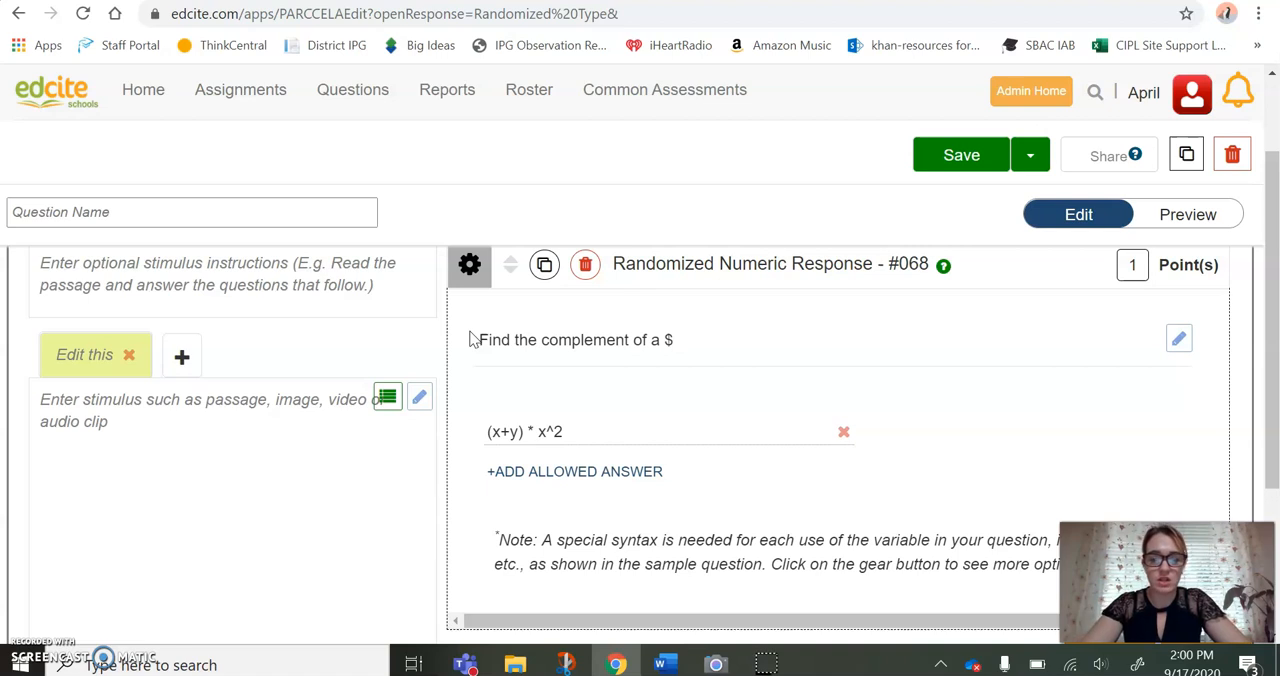
{"action": "type", "text": "{"}
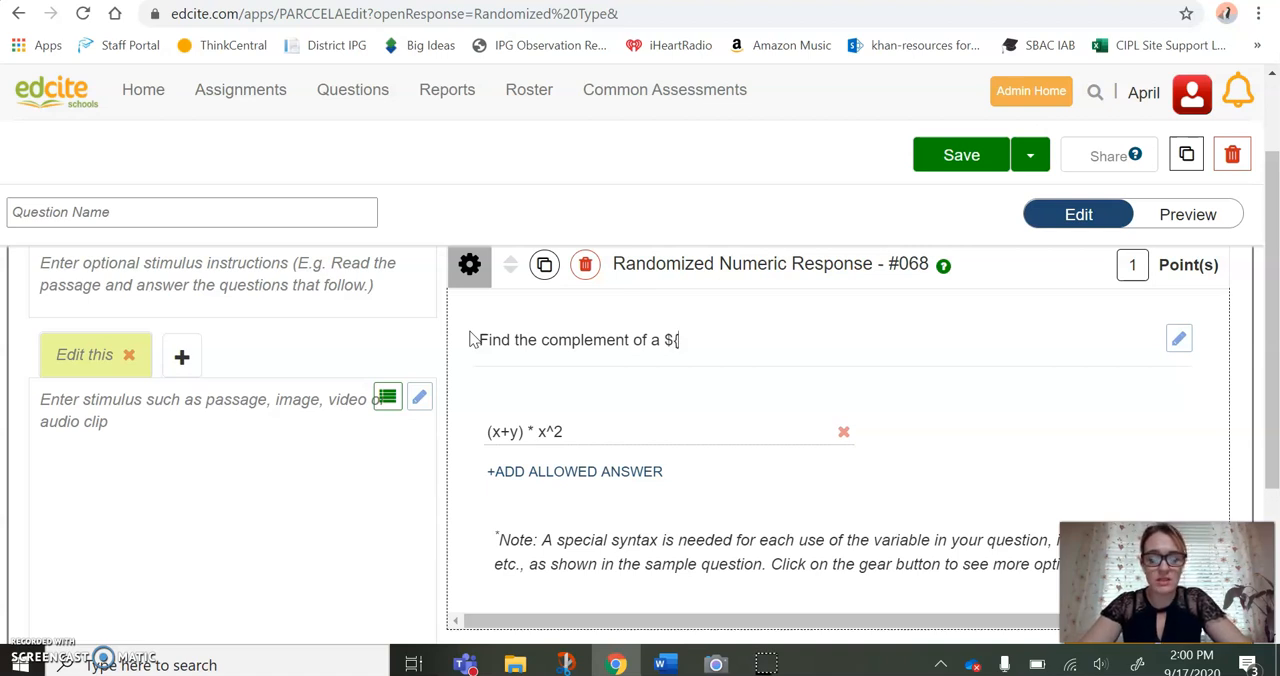
{"action": "type", "text": "a}"}
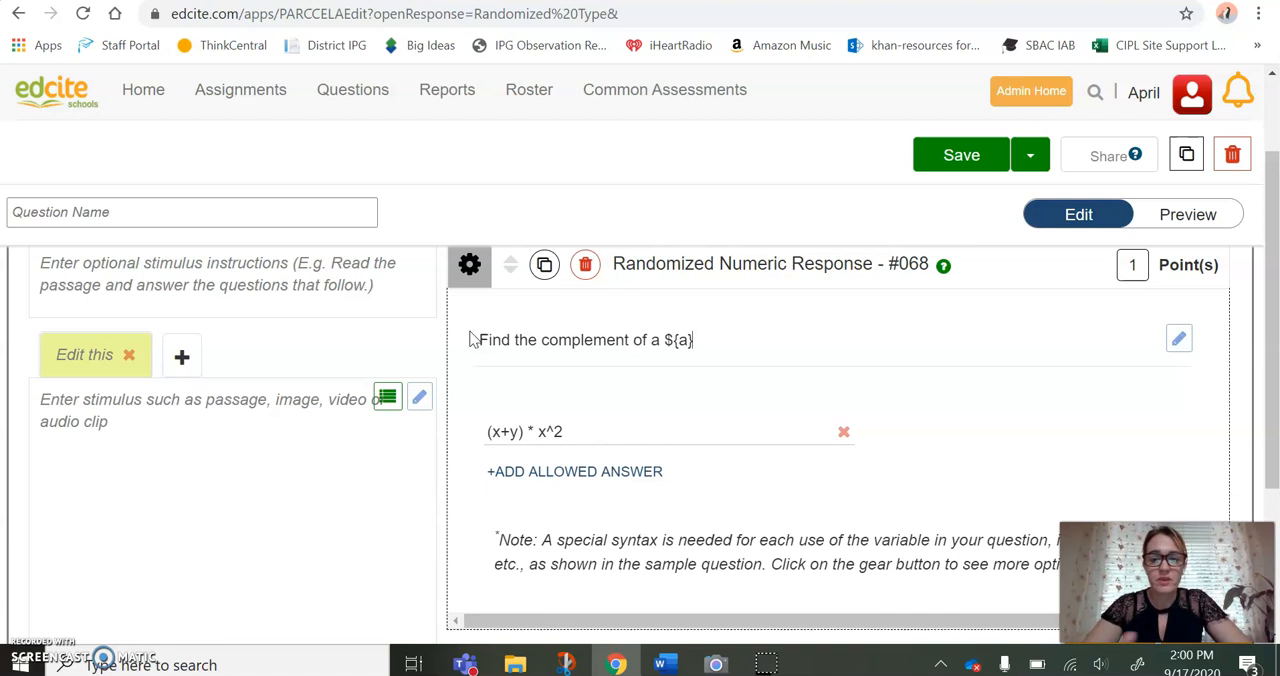
{"action": "type", "text": "degree angle."}
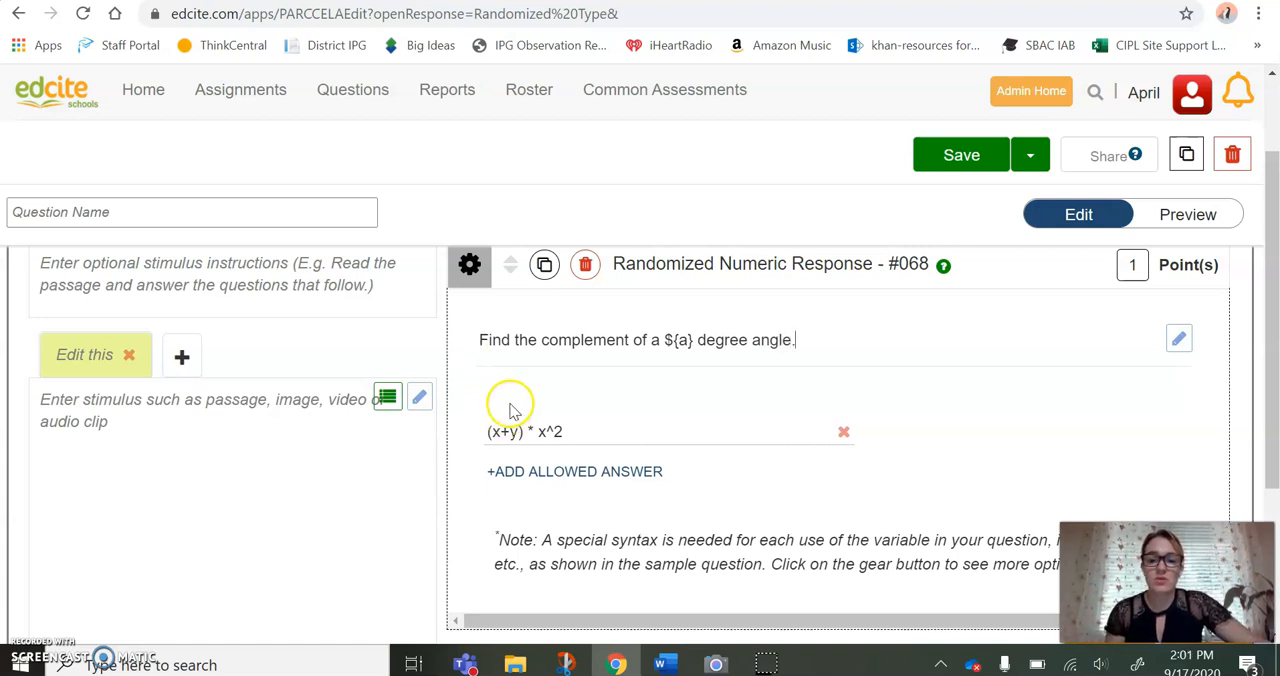
In the question part's settings, replace the allowed answer expression with 90-a
{"action": "left_click", "coordinate": [470, 268]}
{"action": "left_click_drag", "start_coordinate": [610, 384], "coordinate": [509, 381]}
{"action": "left_click", "coordinate": [509, 382]}
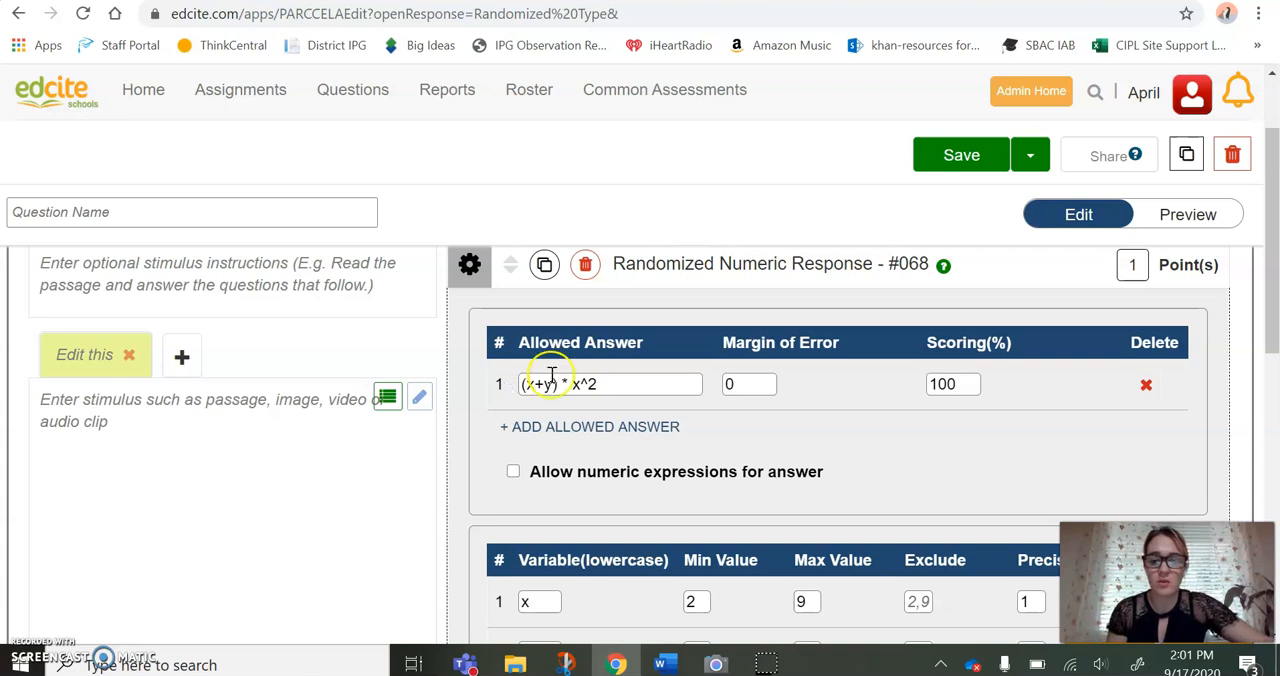
{"action": "left_click", "coordinate": [614, 383]}
{"action": "key", "text": "BackSpace"}
{"action": "key", "text": "BackSpace"}
{"action": "key", "text": "BackSpace"}
{"action": "key", "text": "BackSpace"}
{"action": "key", "text": "BackSpace"}
{"action": "key", "text": "BackSpace"}
{"action": "key", "text": "BackSpace"}
{"action": "key", "text": "BackSpace"}
{"action": "key", "text": "BackSpace"}
{"action": "key", "text": "BackSpace"}
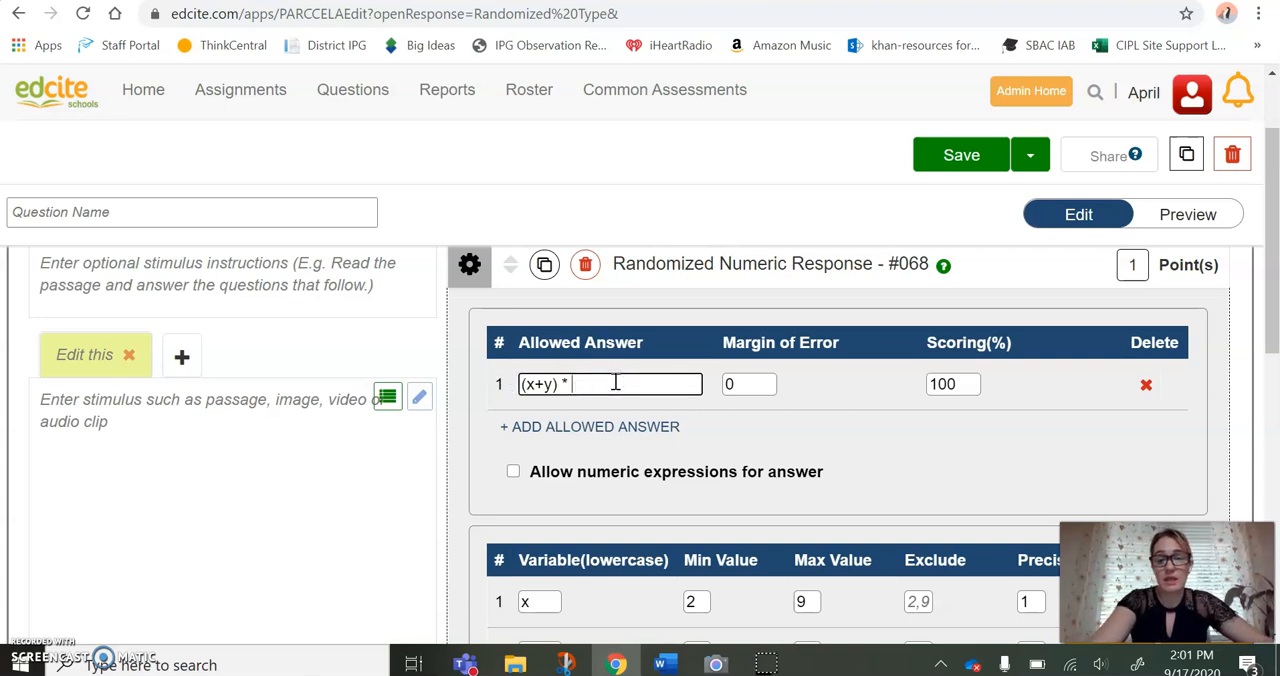
{"action": "key", "text": "BackSpace"}
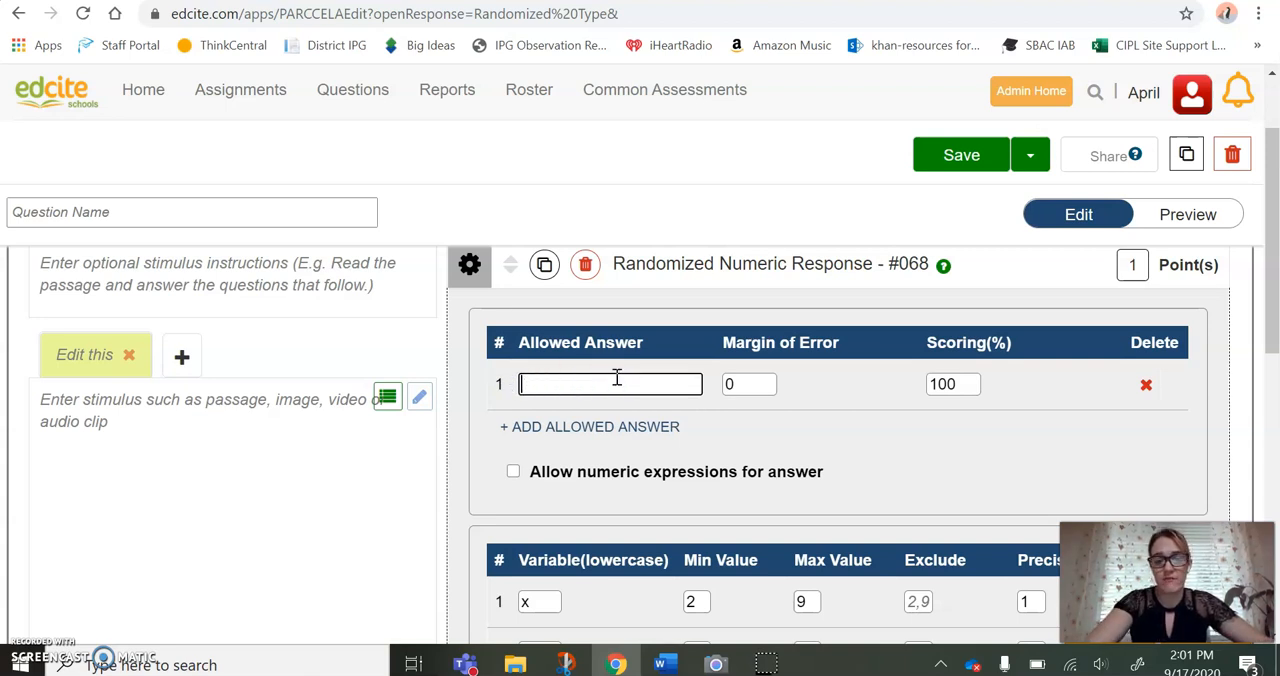
{"action": "type", "text": "90-a"}
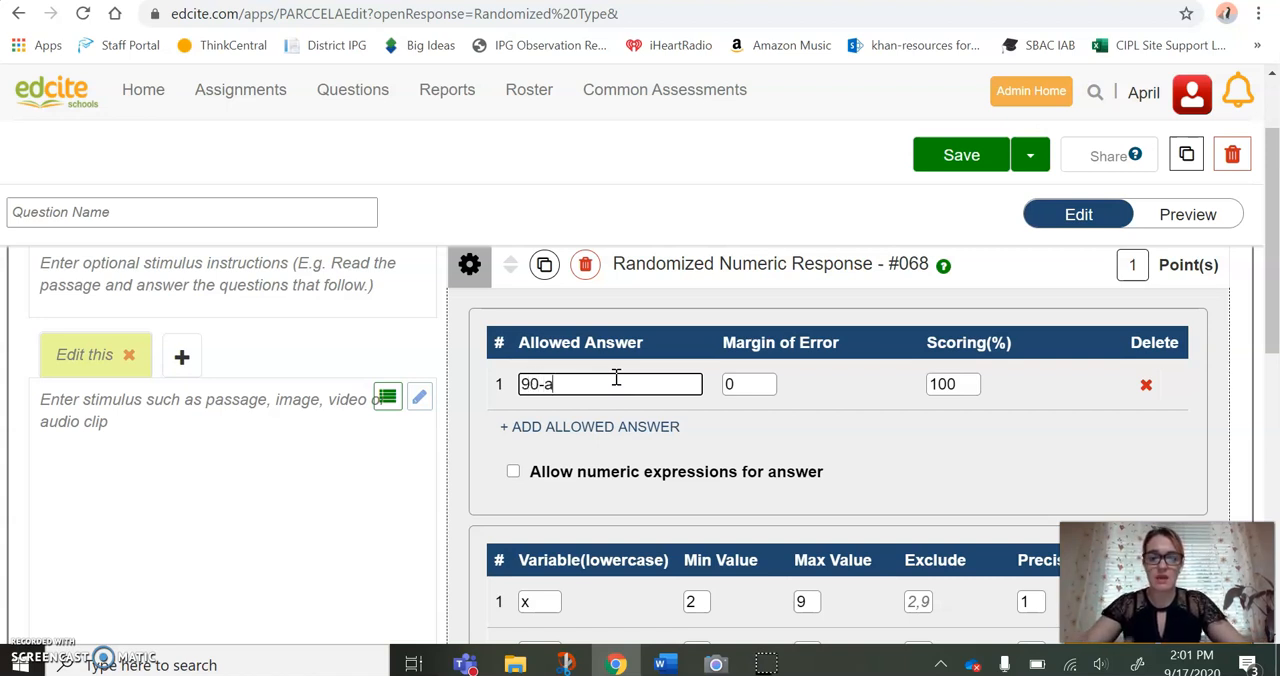
{"action": "left_click", "coordinate": [725, 386]}
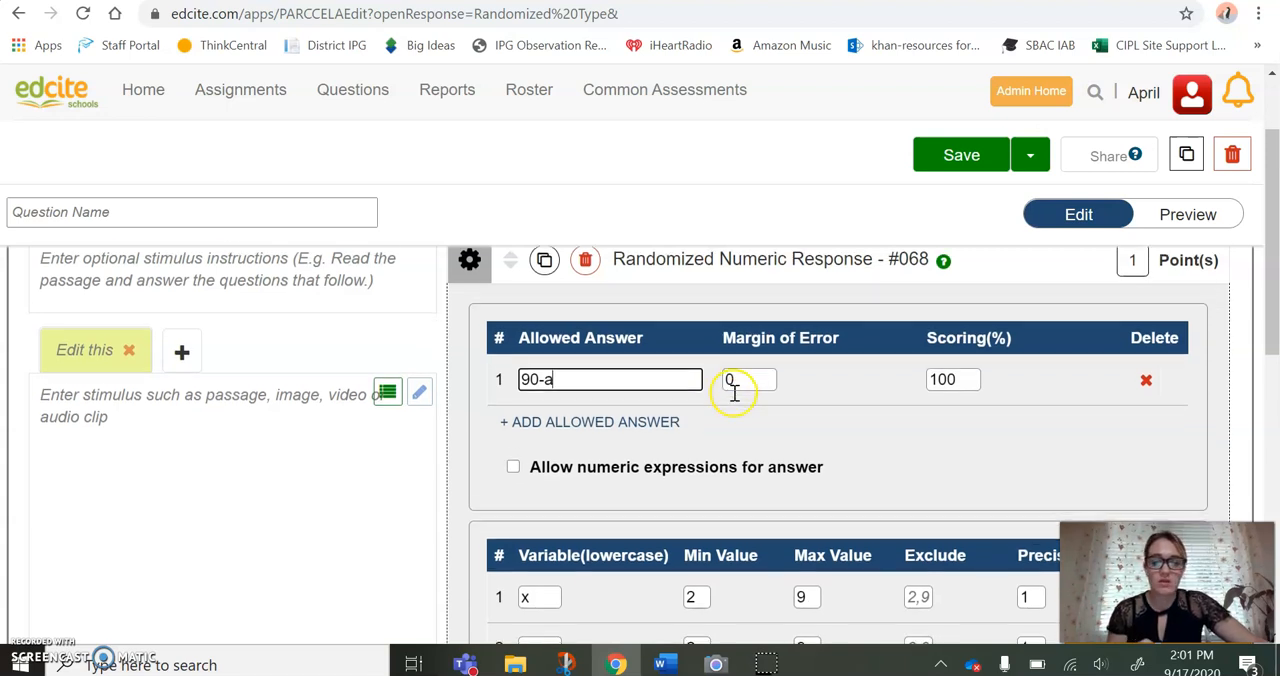
Rename the first variable to a and delete the second variable, y
{"action": "scroll", "coordinate": [730, 390], "scroll_direction": "down", "scroll_amount": 1}
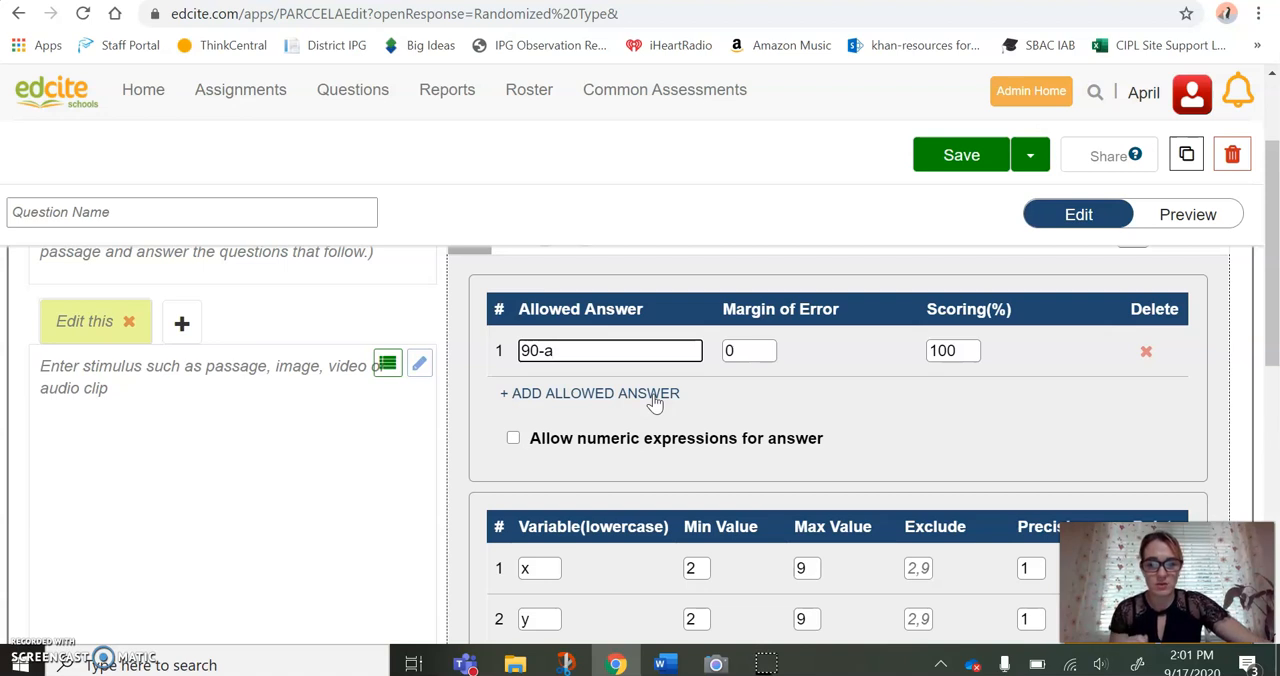
{"action": "scroll", "coordinate": [655, 403], "scroll_direction": "down", "scroll_amount": 1}
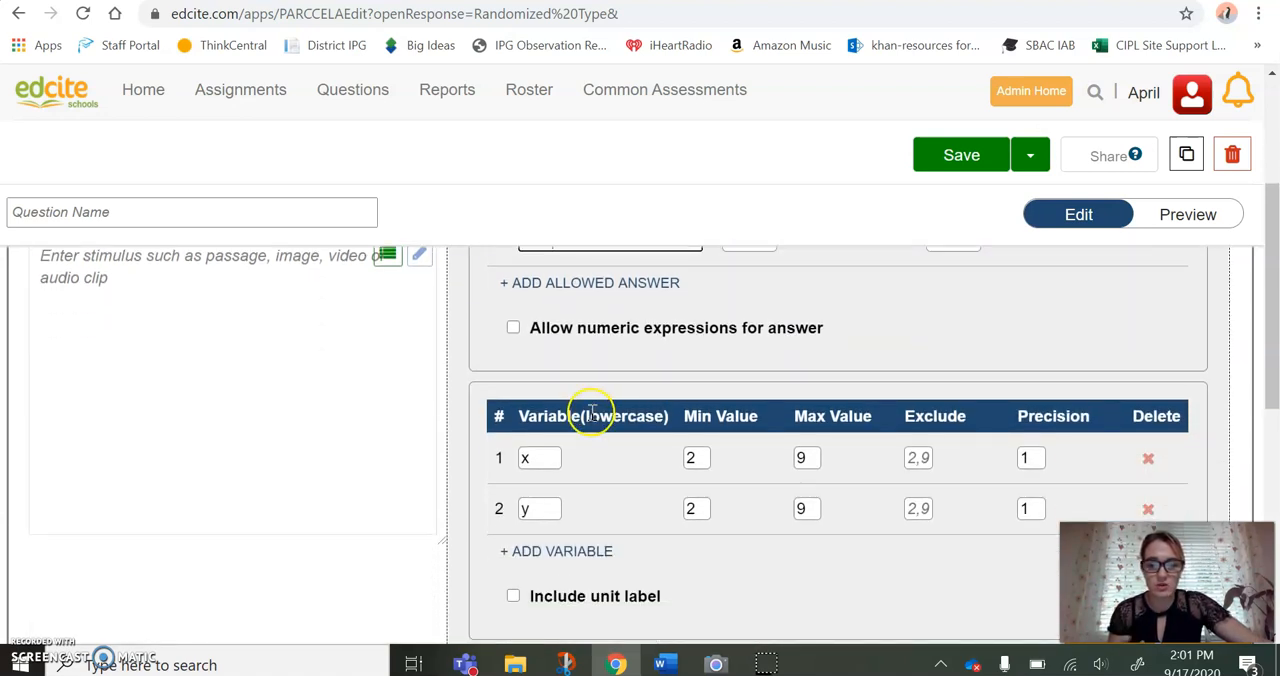
{"action": "left_click", "coordinate": [551, 456]}
{"action": "key", "text": "BackSpace"}
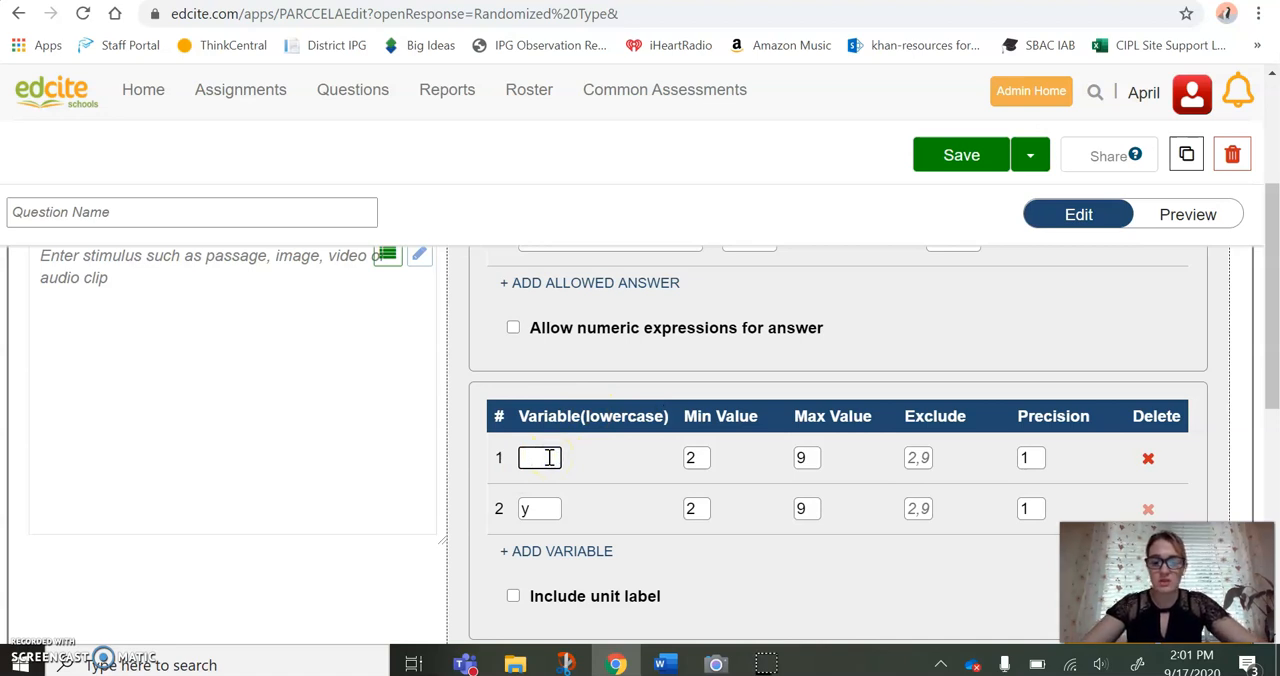
{"action": "type", "text": "a"}
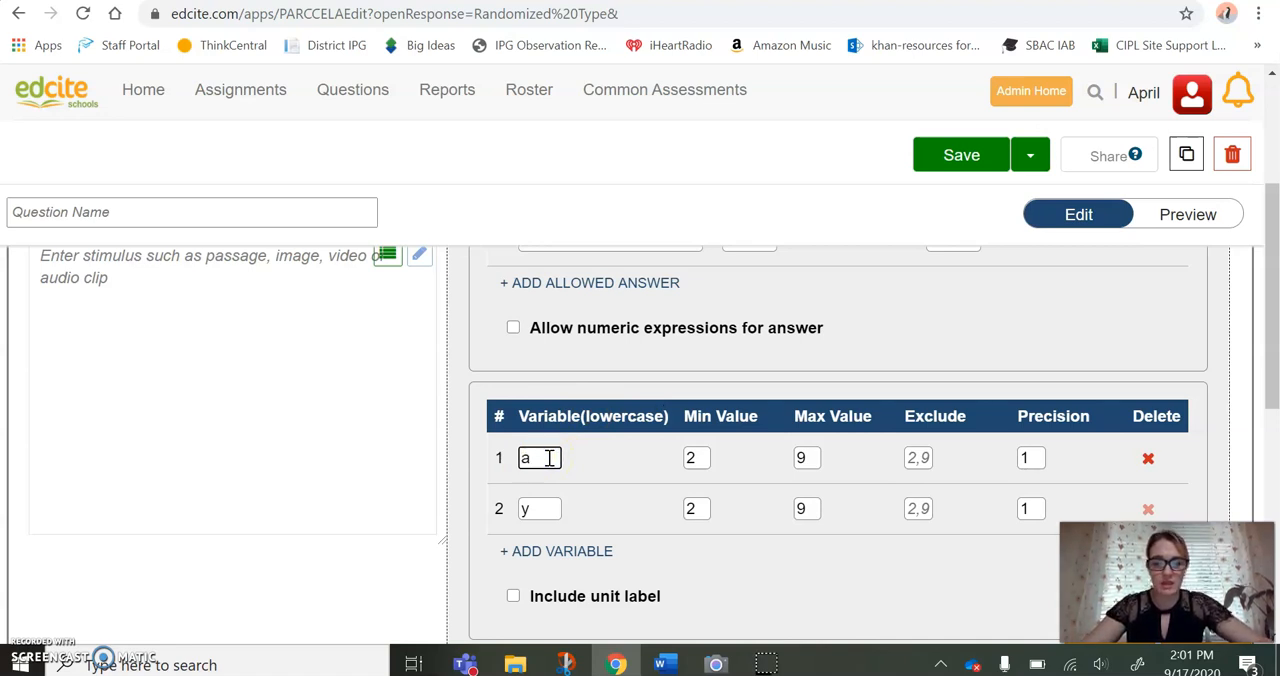
{"action": "left_click", "coordinate": [1148, 510]}
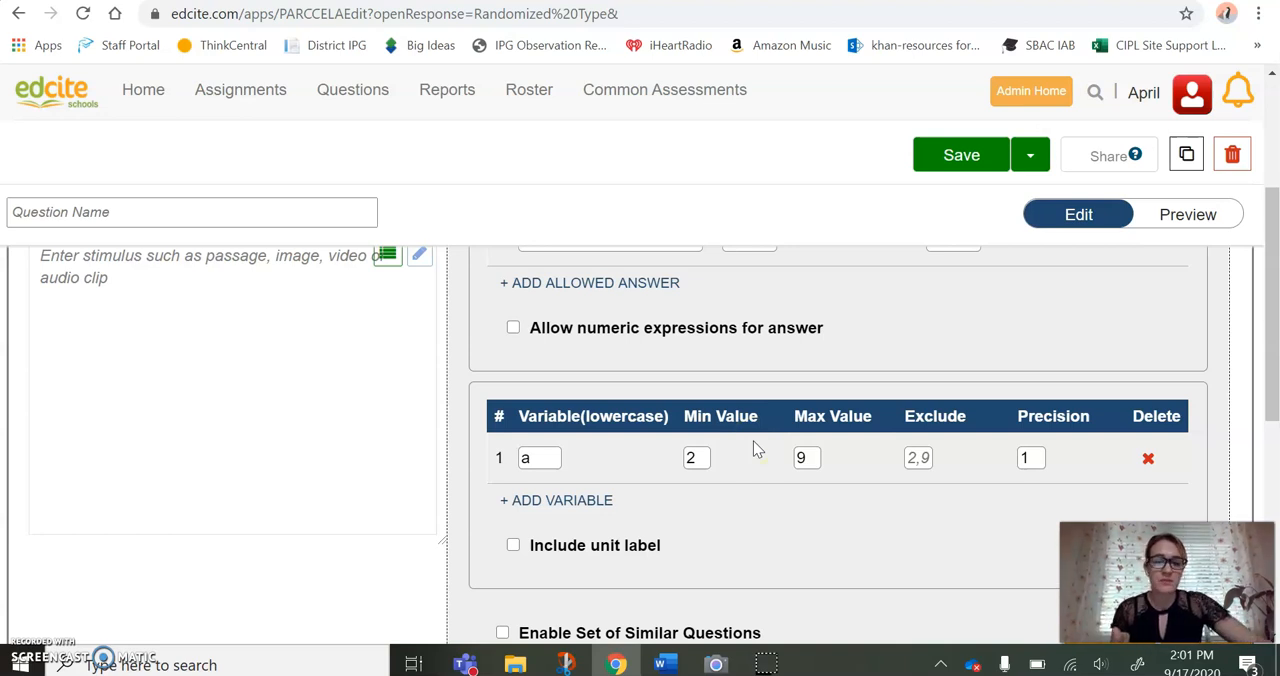
Set variable a's maximum value to 89, leaving its minimum at 2 and precision at 1
{"action": "left_click", "coordinate": [707, 458]}
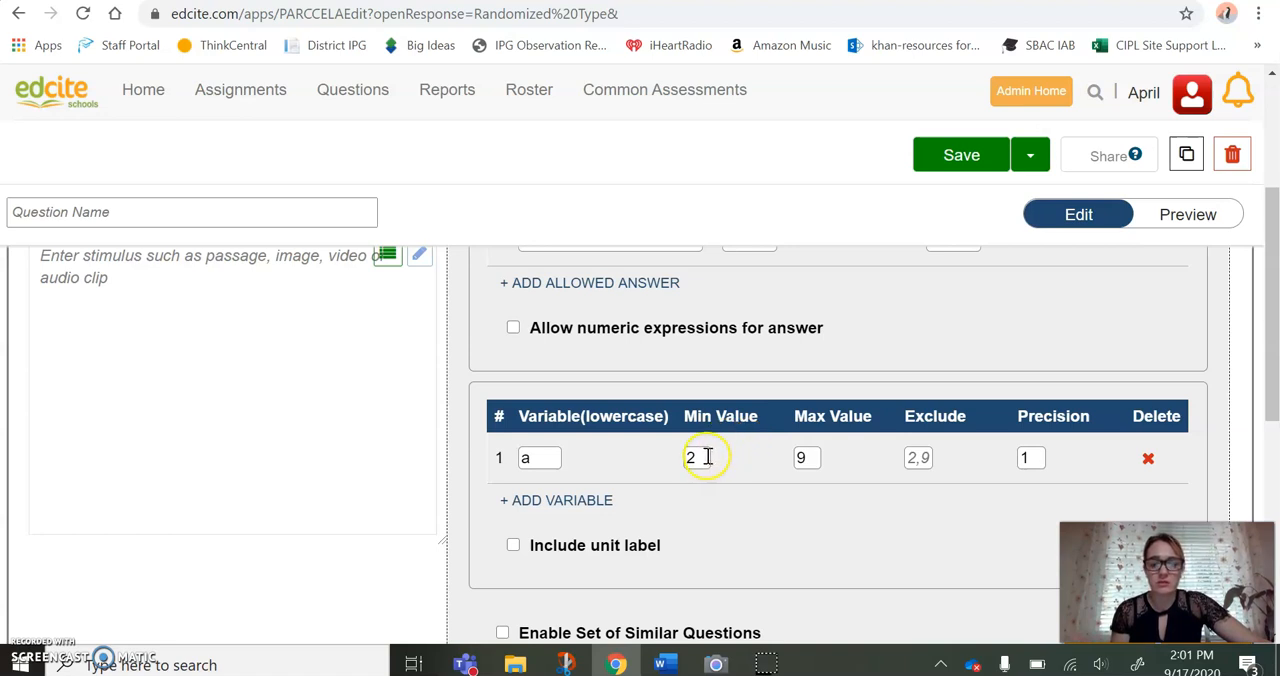
{"action": "left_click", "coordinate": [707, 457]}
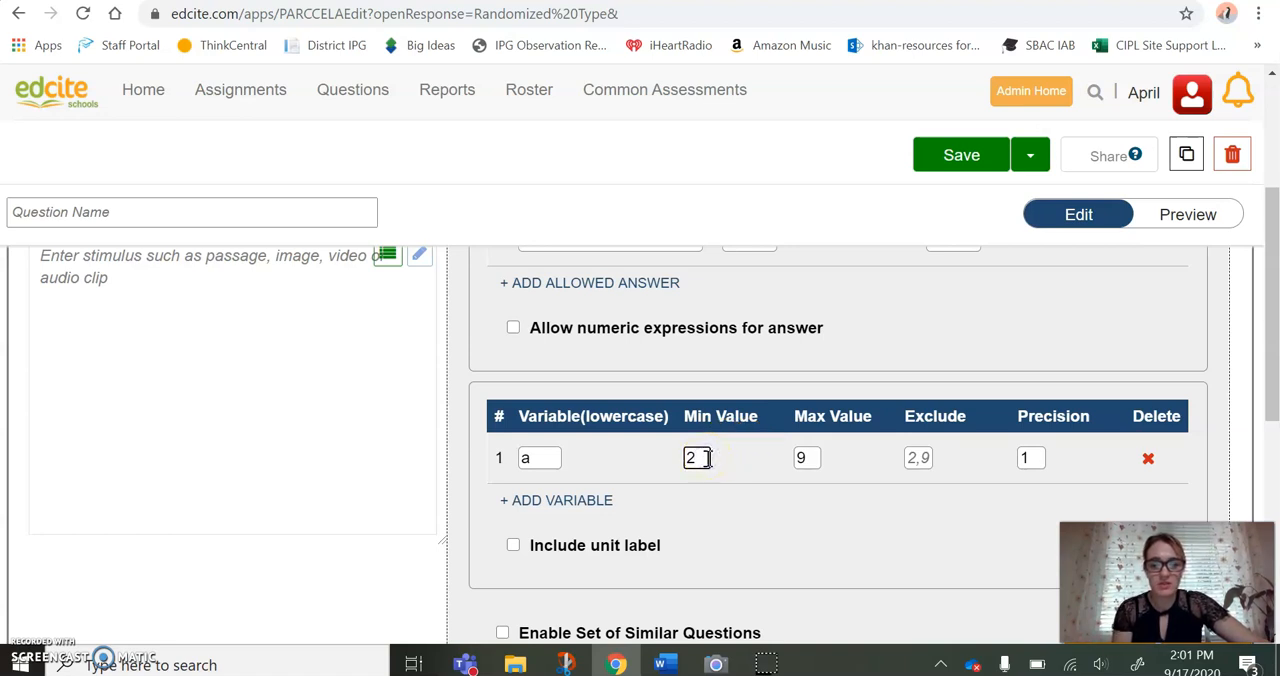
{"action": "left_click", "coordinate": [806, 459]}
{"action": "key", "text": "BackSpace"}
{"action": "type", "text": "80"}
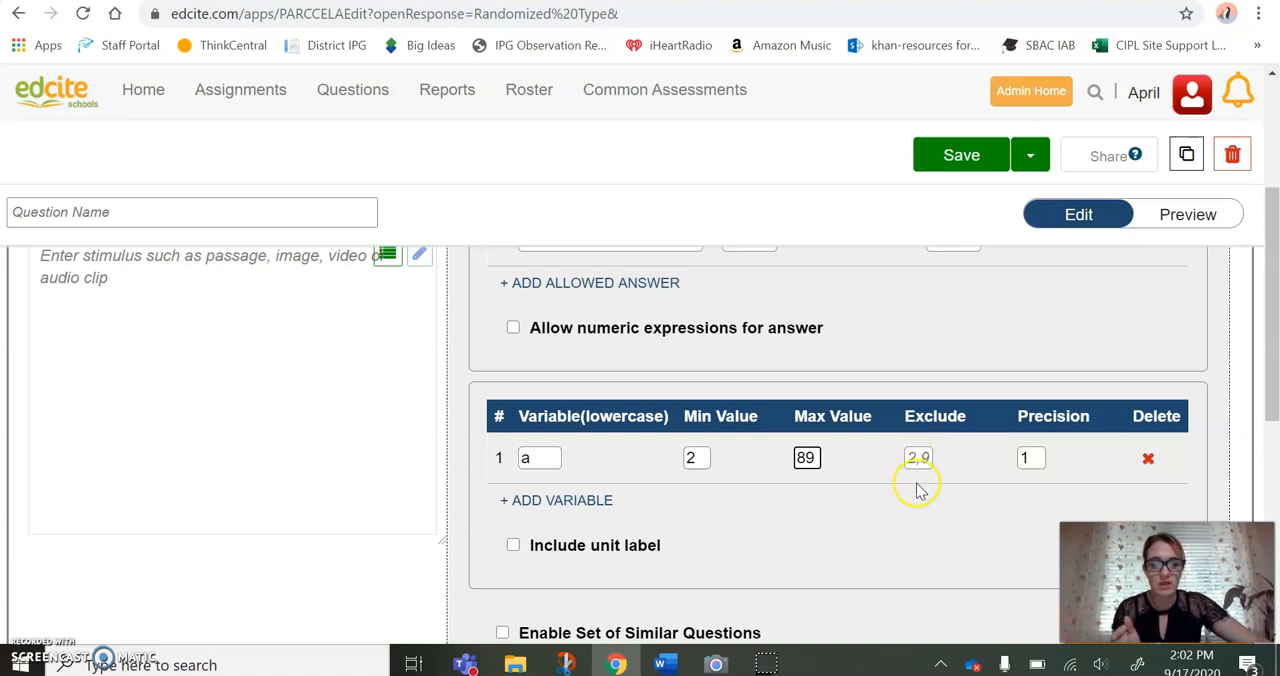
{"action": "left_click", "coordinate": [1026, 460]}
{"action": "type", "text": "1"}
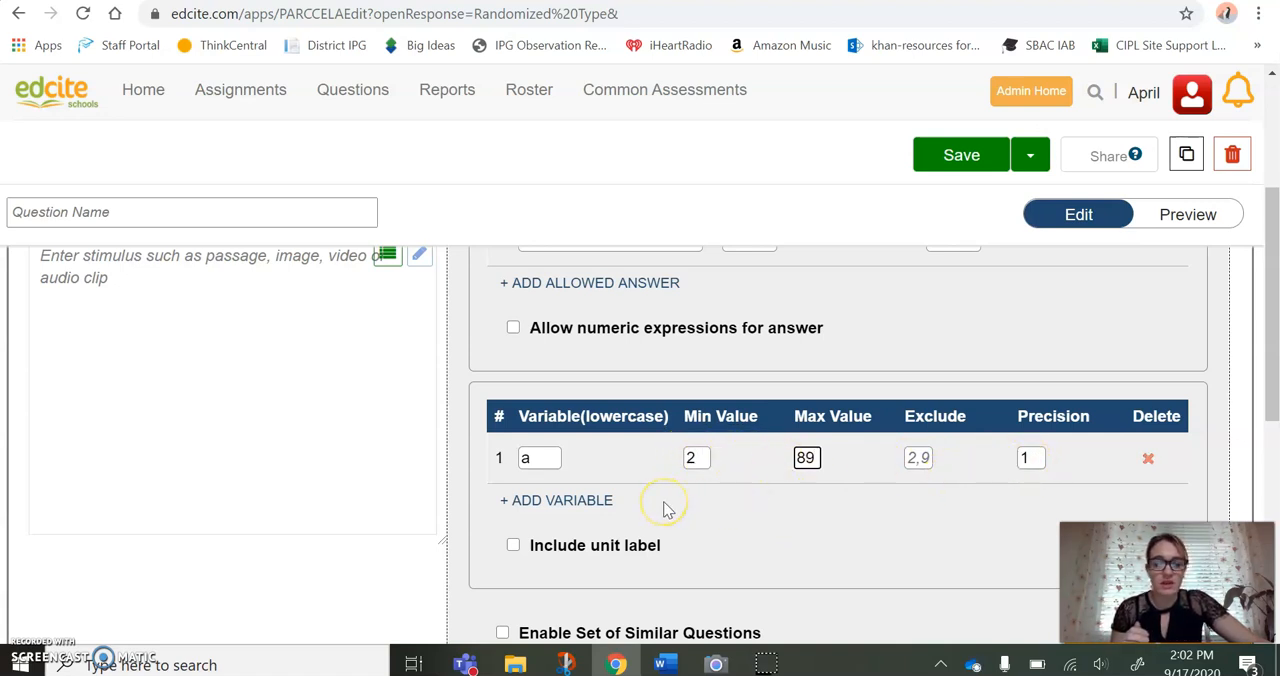
Preview the question, check the answer 35 for the complement of the 55 degree angle, and return to the viewer
{"action": "scroll", "coordinate": [665, 506], "scroll_direction": "up", "scroll_amount": 3}
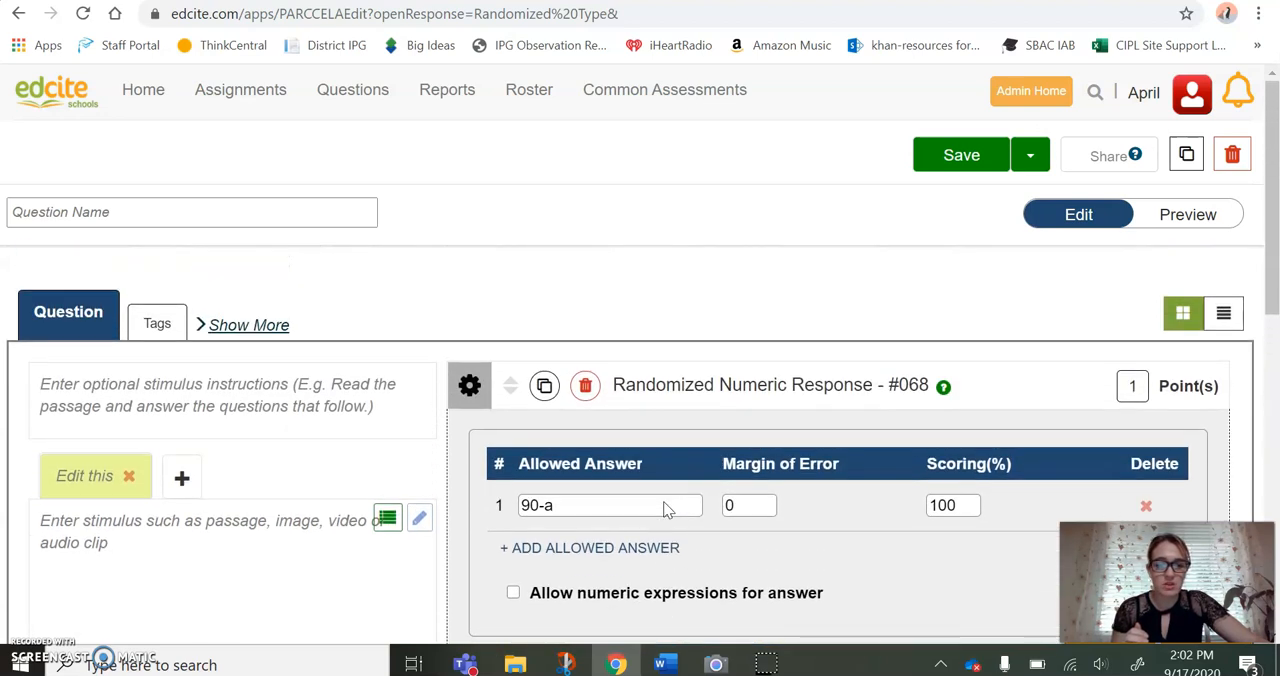
{"action": "left_click", "coordinate": [1186, 222]}
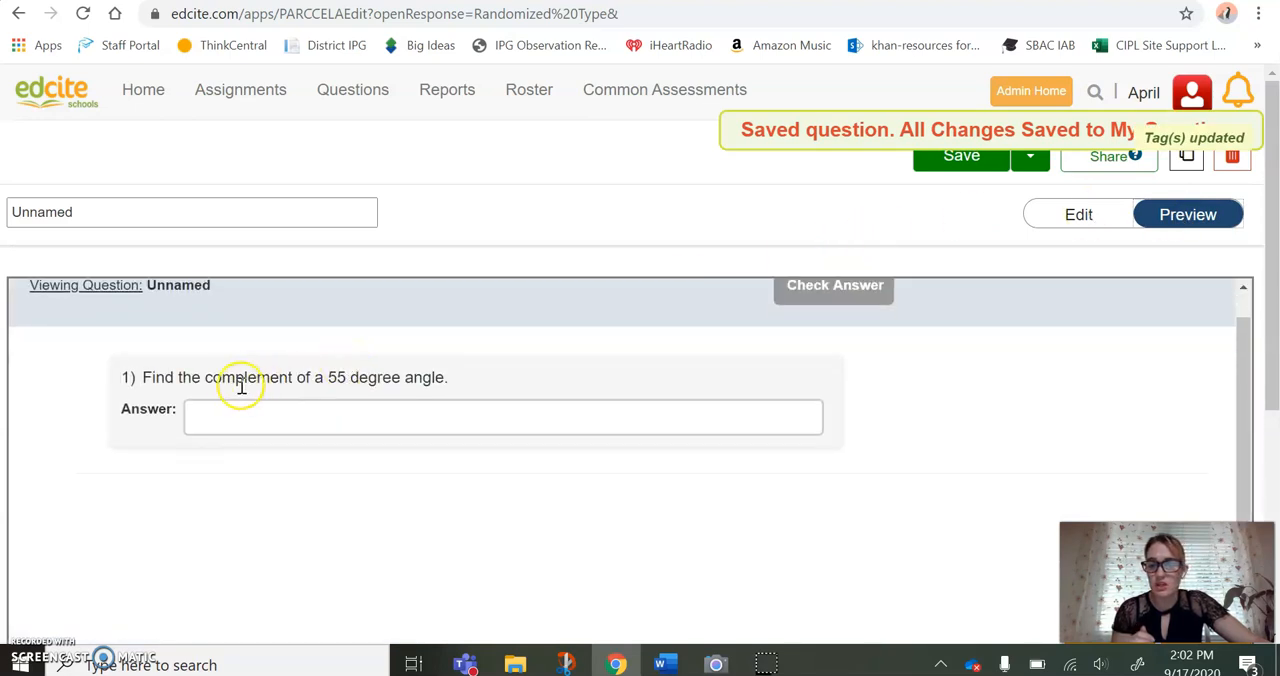
{"action": "left_click", "coordinate": [364, 413]}
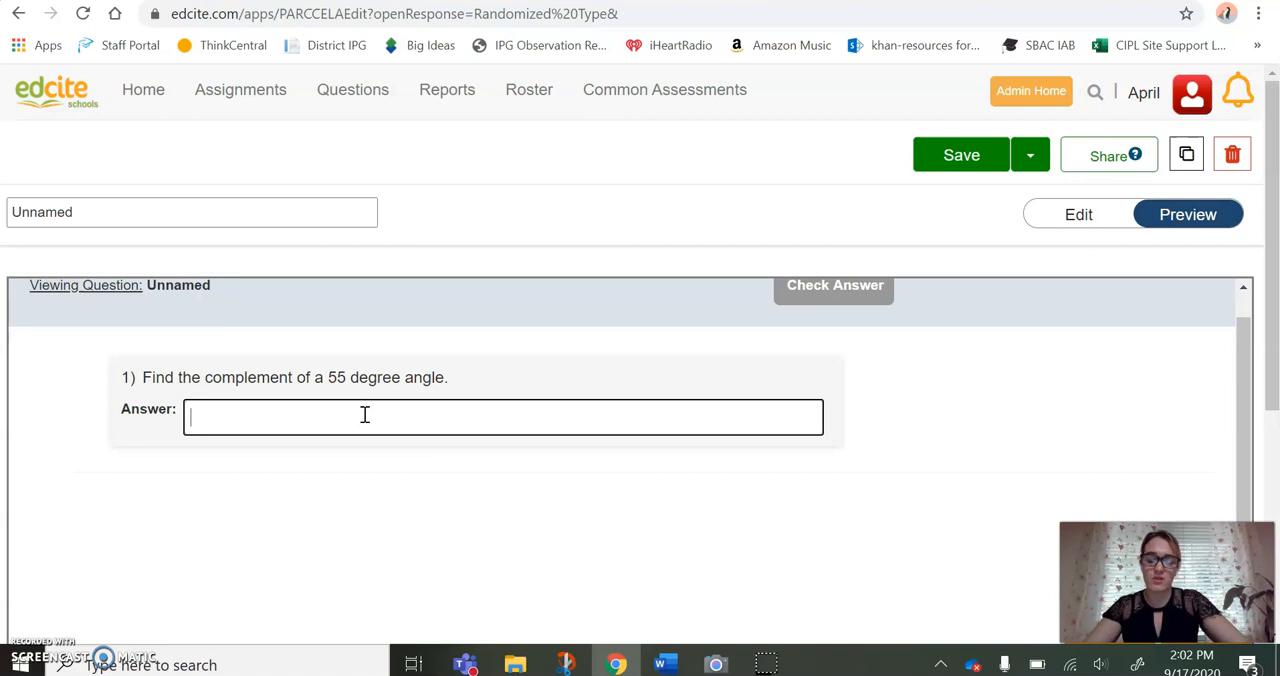
{"action": "type", "text": "35"}
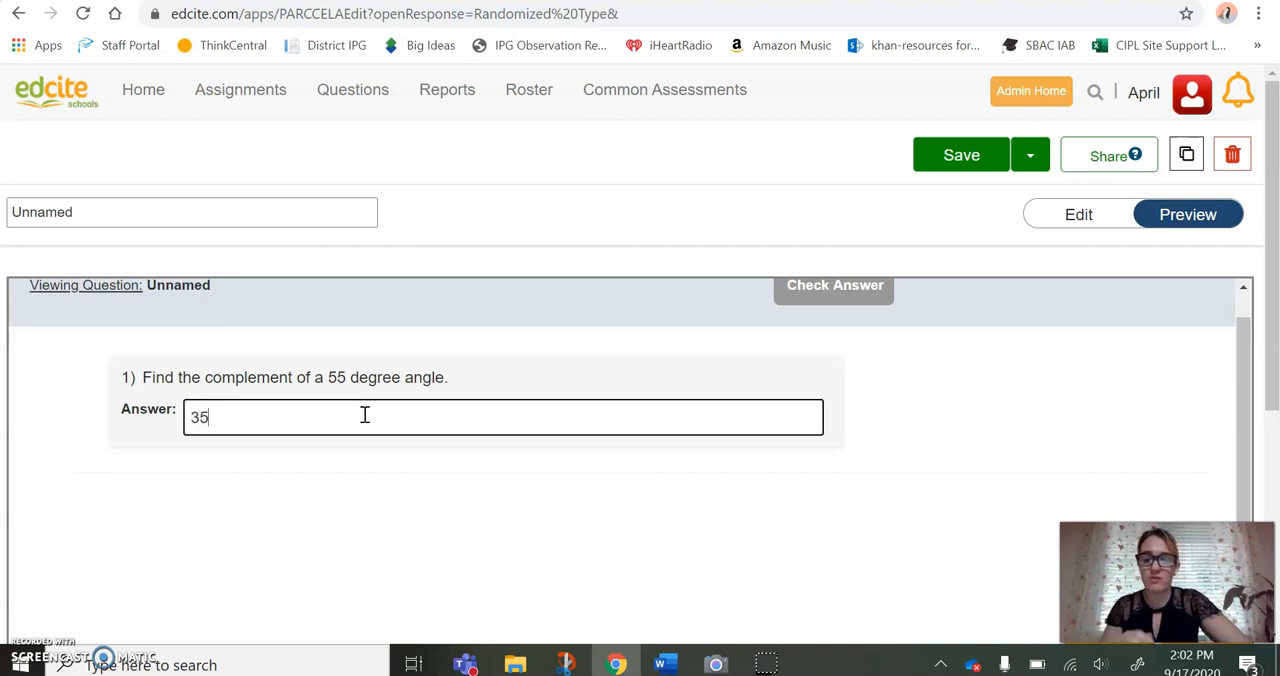
{"action": "left_click", "coordinate": [788, 289]}
{"action": "scroll", "coordinate": [234, 541], "scroll_direction": "down", "scroll_amount": 1}
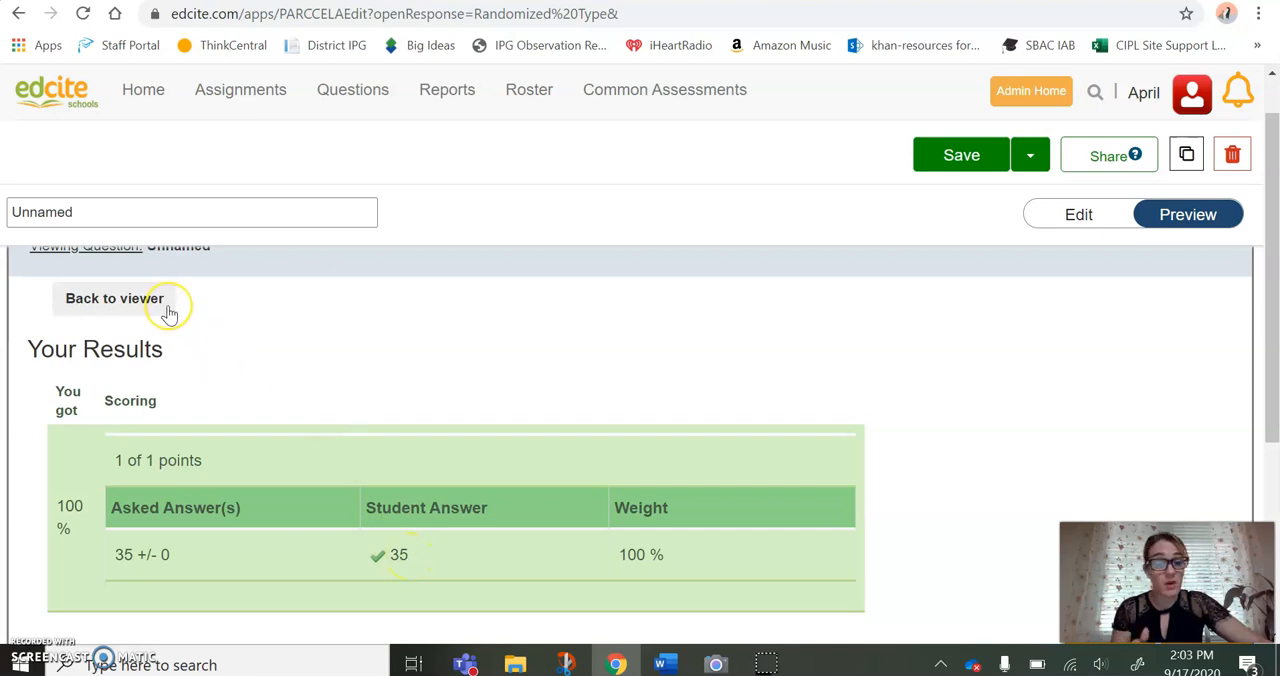
{"action": "left_click", "coordinate": [114, 298]}
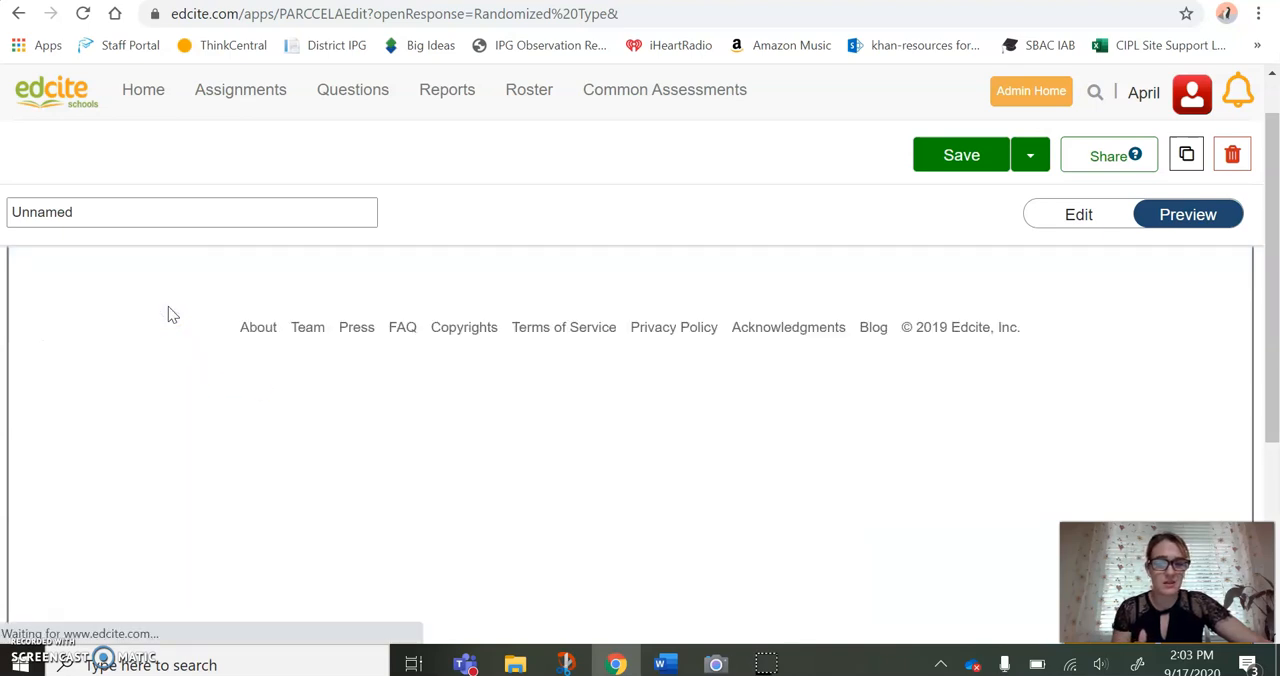